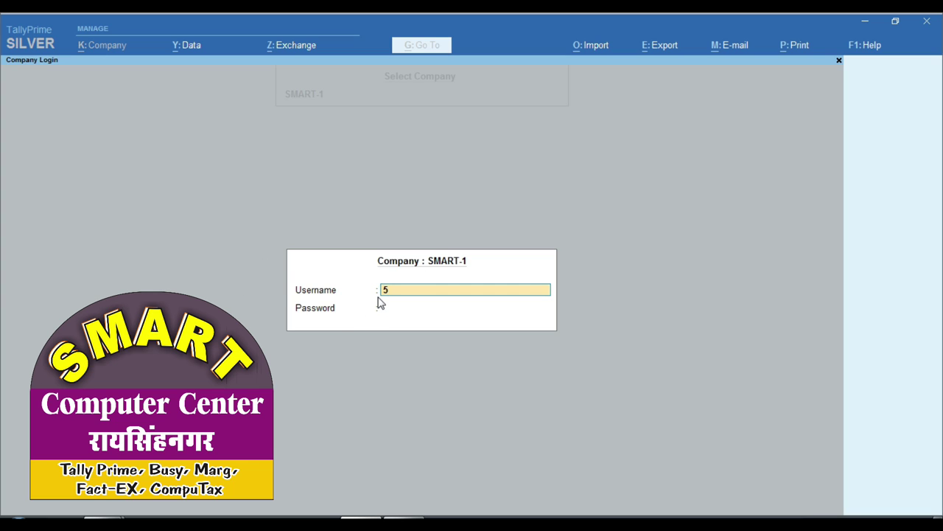
- Clear the Company Login username and pass the empty password to leave for the C:\data company list
text(DF)
key(Return)
key(BackSpace)
key(Return)
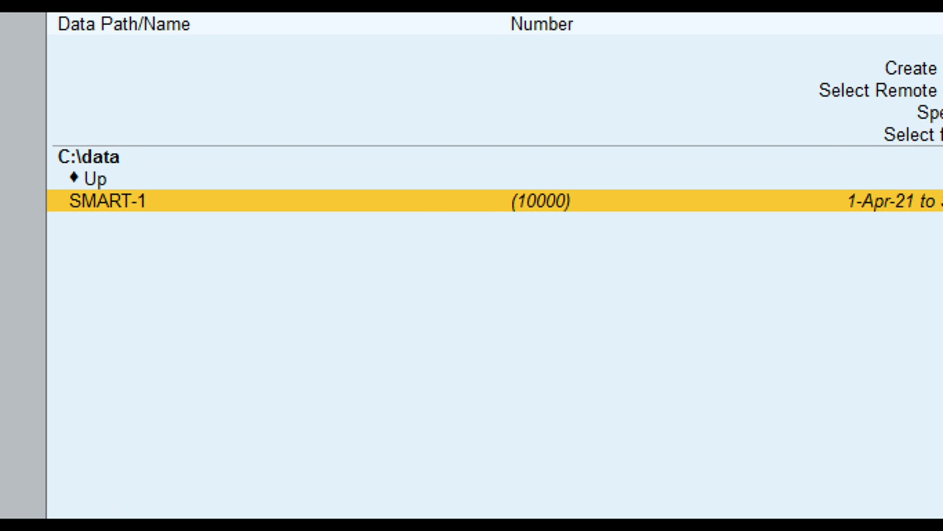
- Select SMART-1 in the List of Companies and bring up its Company Login prompt
click(297, 213)
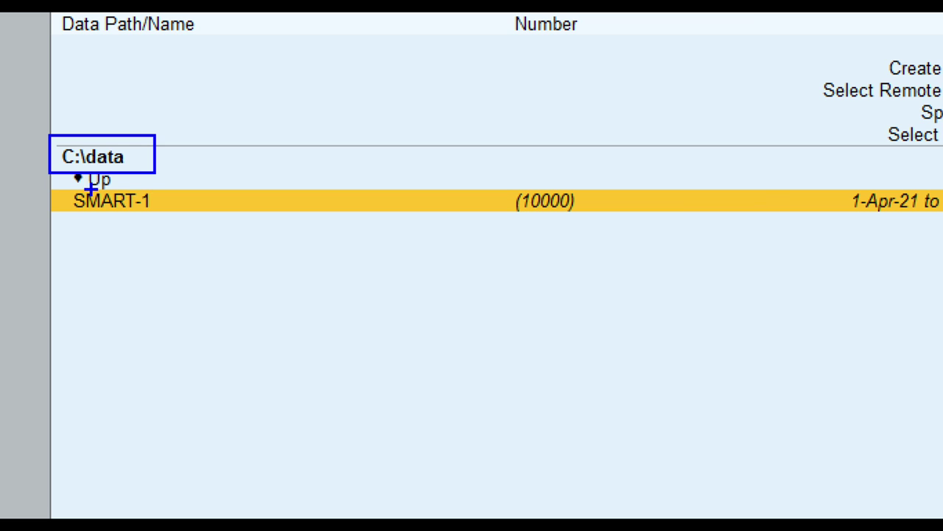
drag(52, 185, 83, 214)
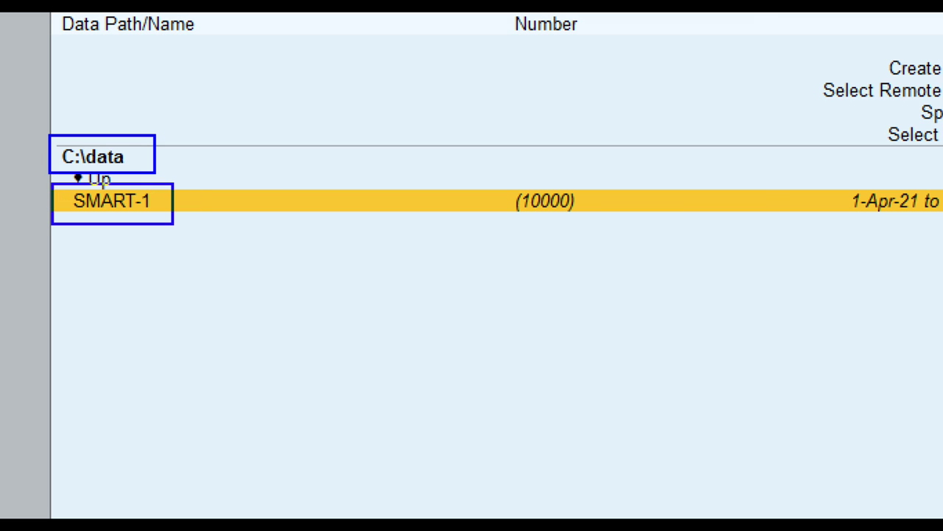
drag(493, 175, 531, 203)
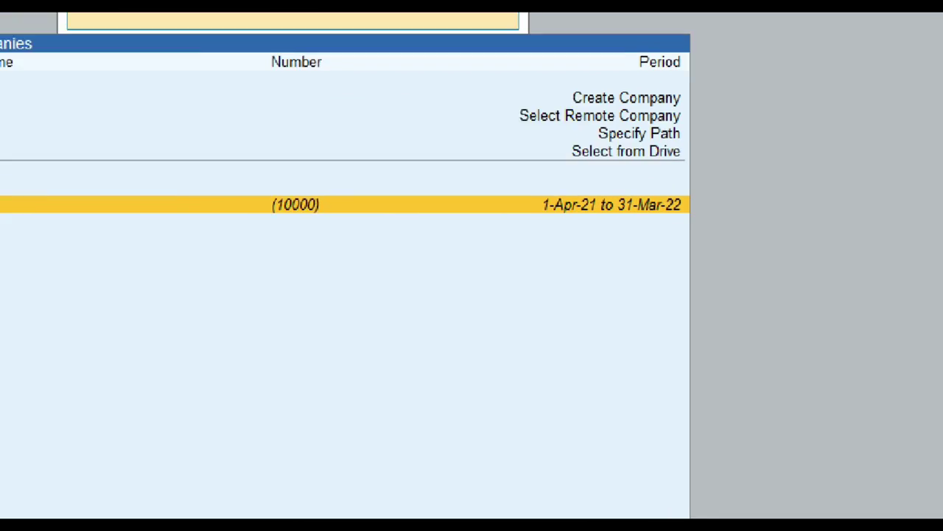
mouse_move(523, 183)
mouse_down()
mouse_move(551, 230)
mouse_move(715, 224)
mouse_up()
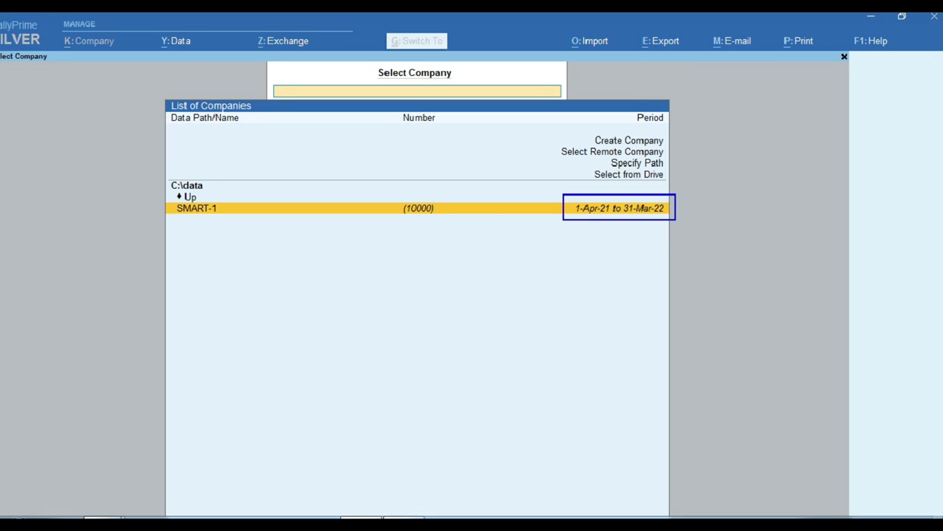
key(Return)
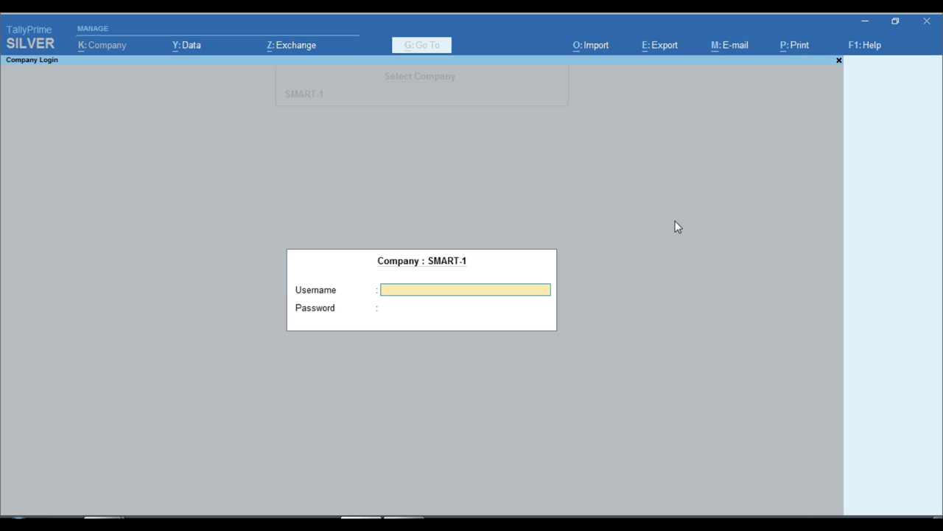
- Attempt the SMART-1 login twice with incorrect passwords
text(G)
key(Return)
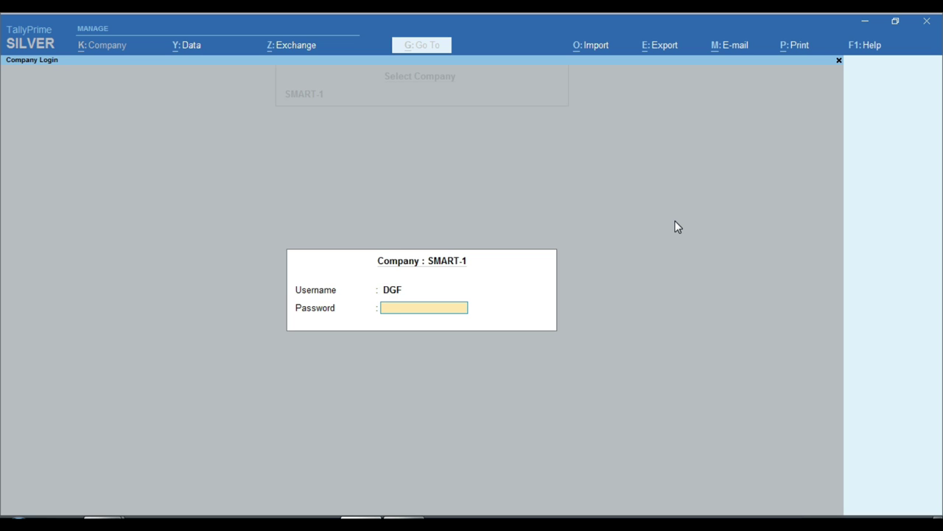
text(12)
key(Return)
key(Return)
text(1234)
key(Return)
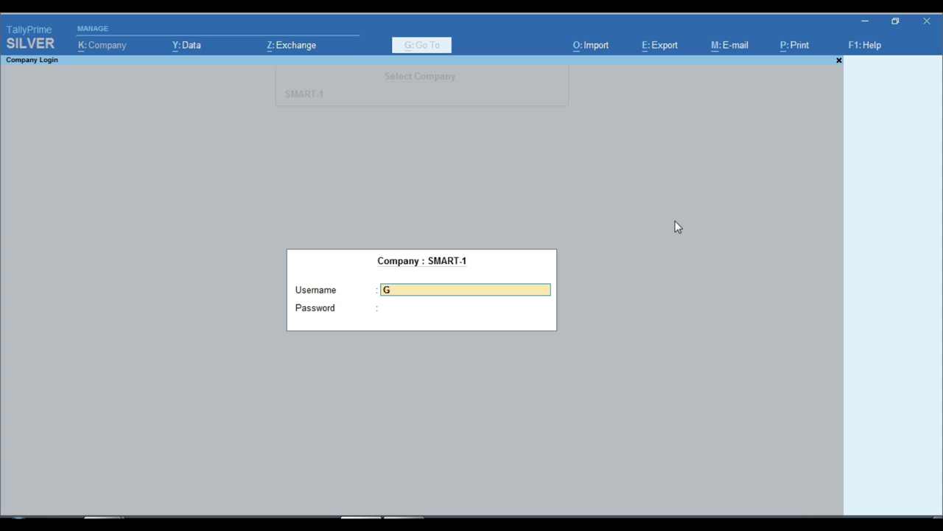
- Log in to SMART-1 with the correct username and password, reaching its empty Gateway of Tally
text(1)
key(Return)
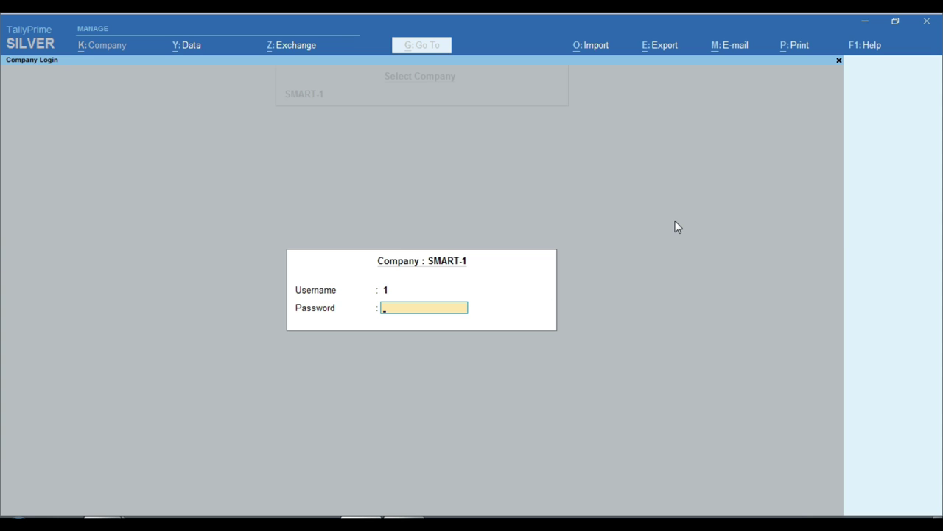
text(1)
key(Return)
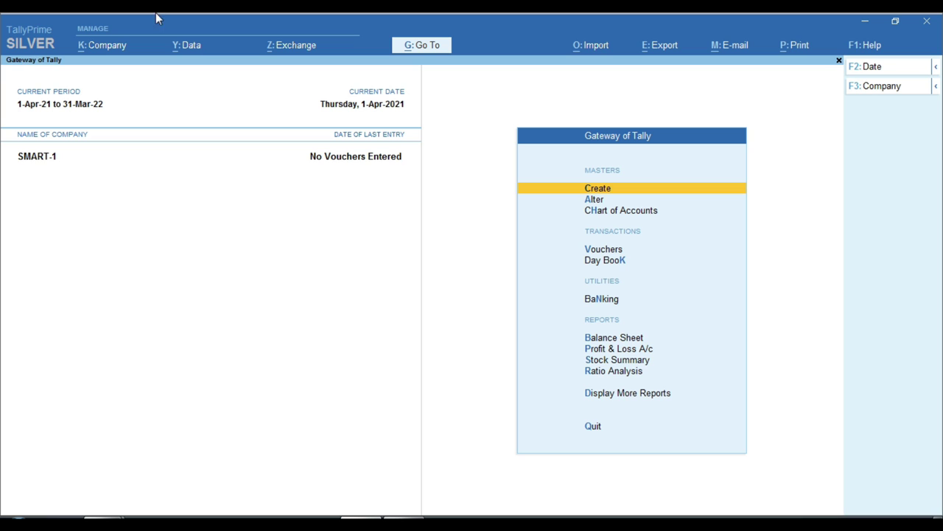
key(ctrl)
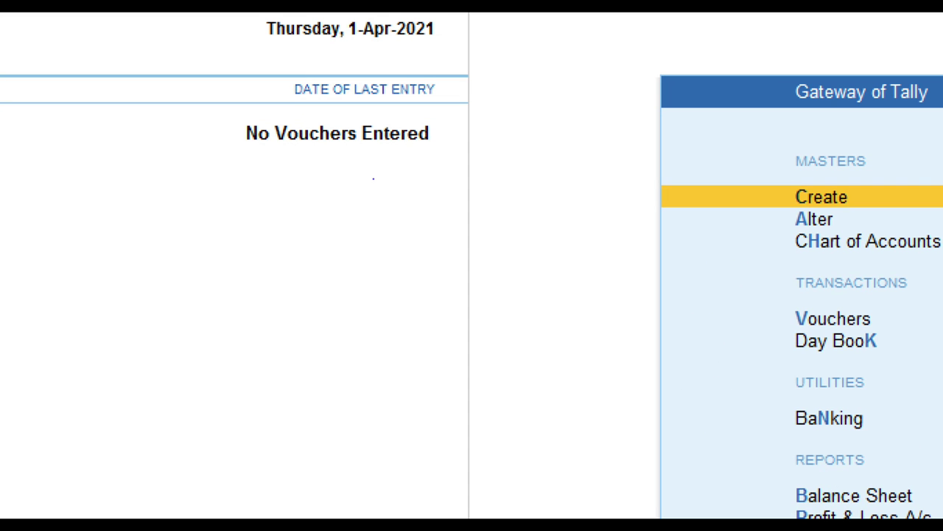
drag(297, 145, 395, 168)
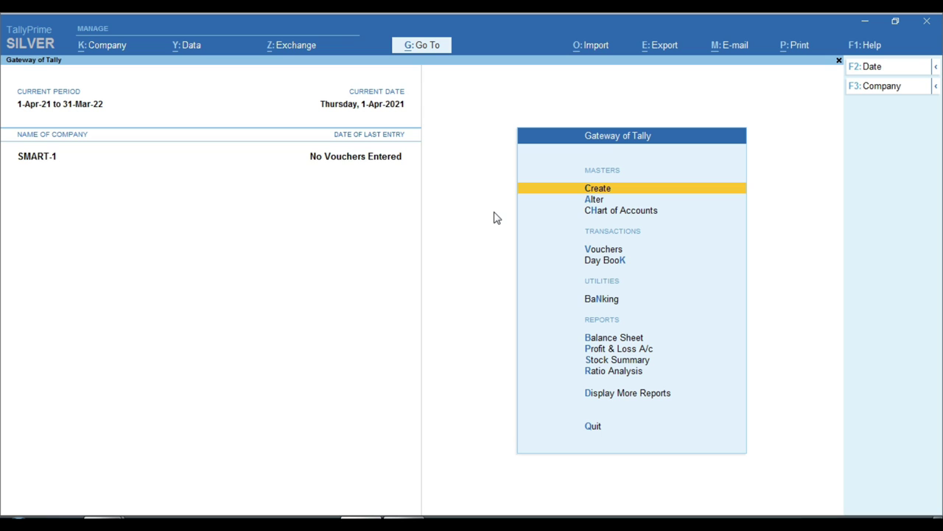
- Start a new Receipt voucher from the Vouchers menu
key(Down)
key(Down)
key(Down)
key(Return)
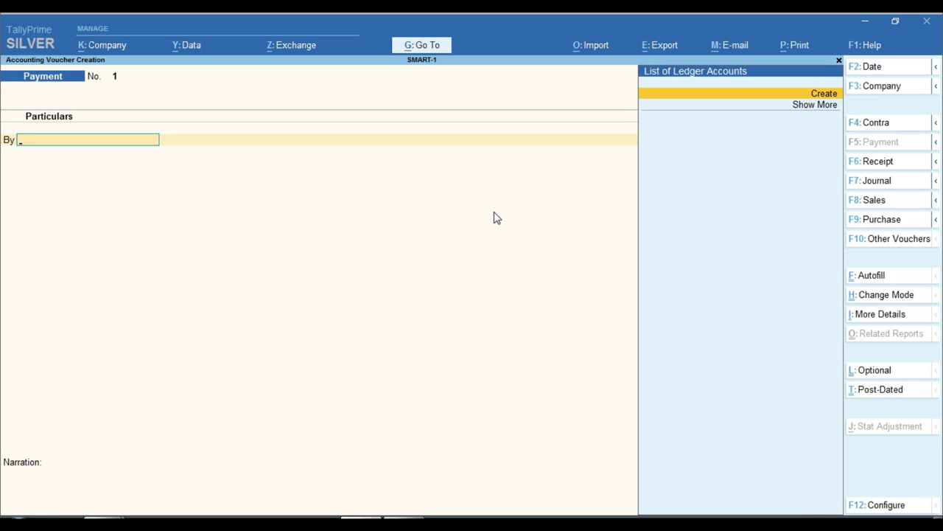
key(F6)
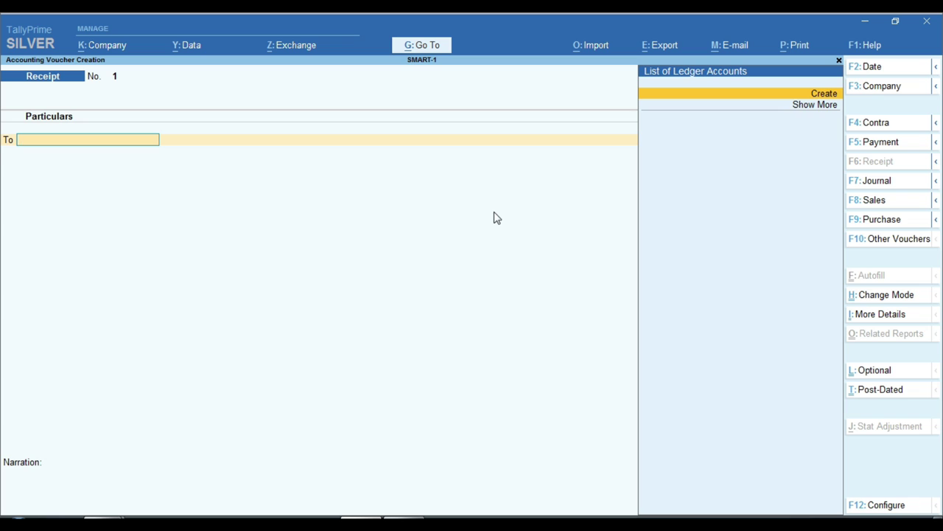
- Create ledger RAM under Sundry Debtors with bill-by-bill off and Unregistered registration
key(alt+c)
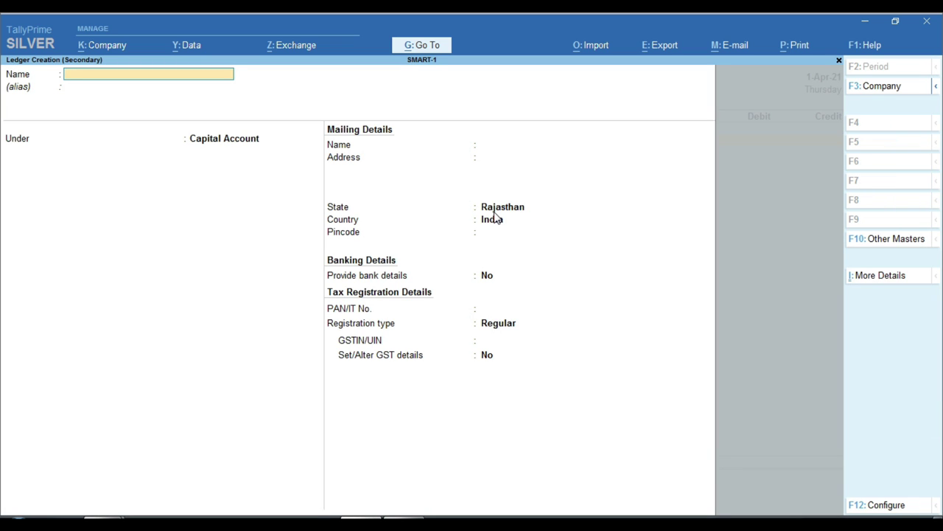
text(RAM)
key(Return)
text(SUND)
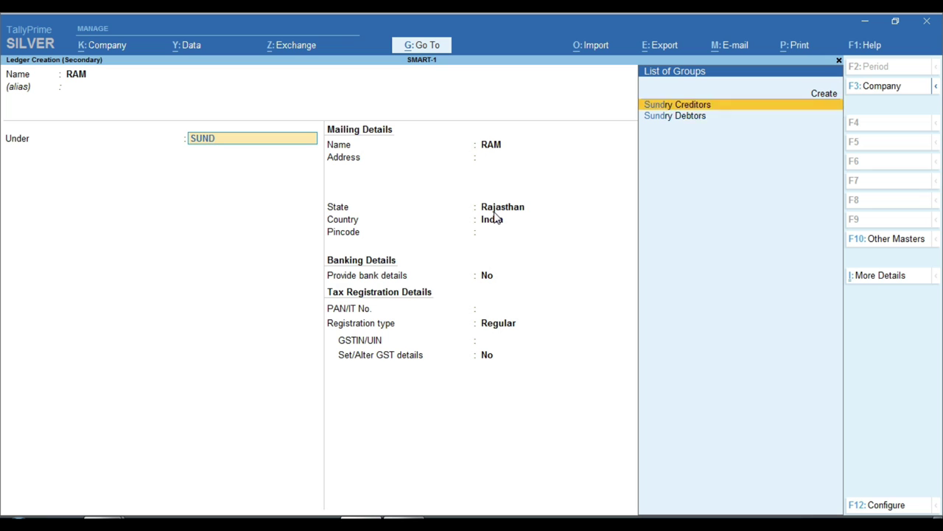
key(Down)
key(Return)
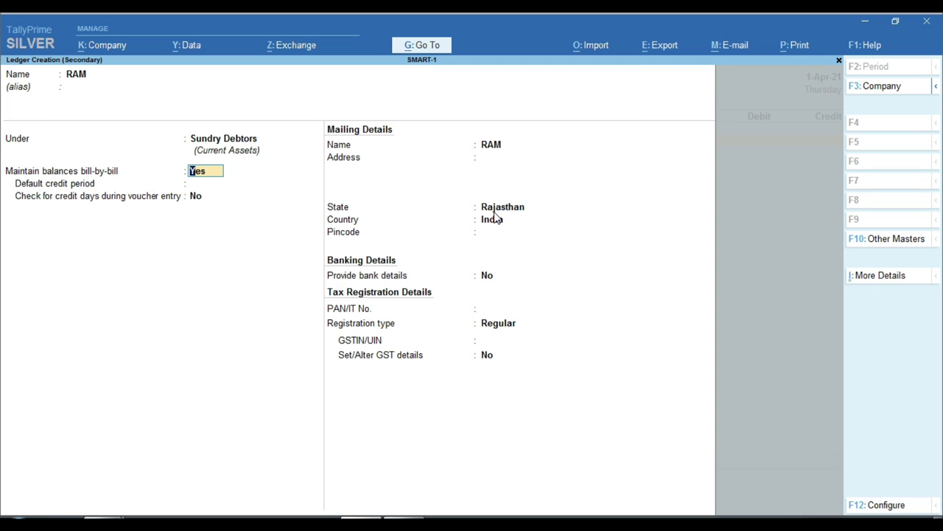
key(n)
key(Return)
key(Return)
key(Return)
key(Return)
key(Return)
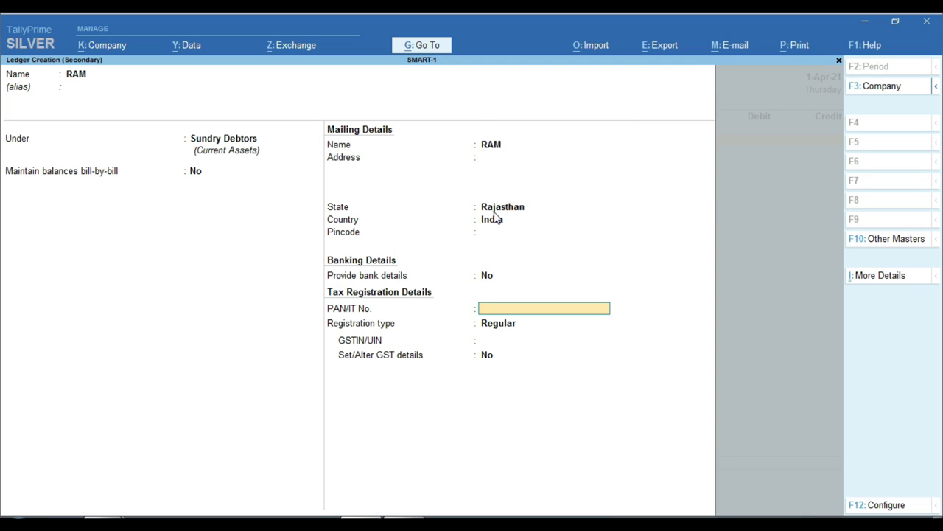
key(Return)
key(Down)
key(Return)
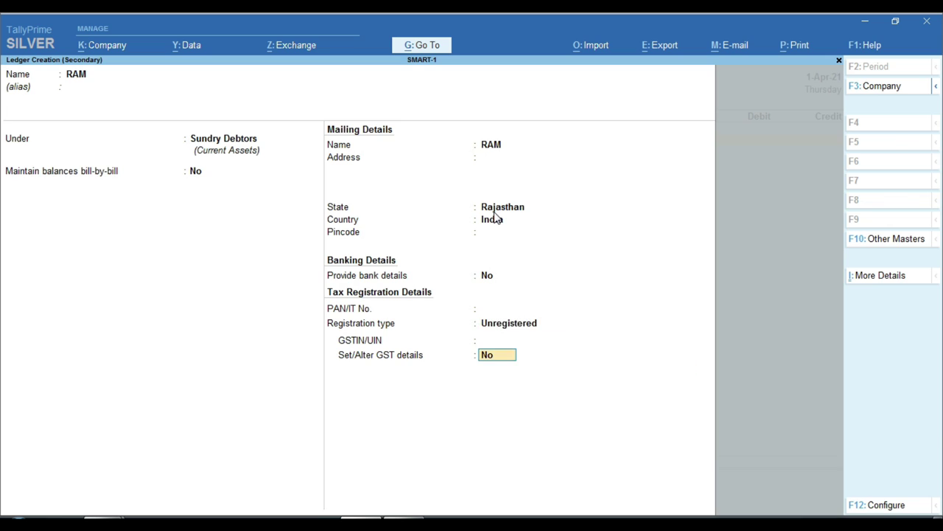
key(Return)
key(Return)
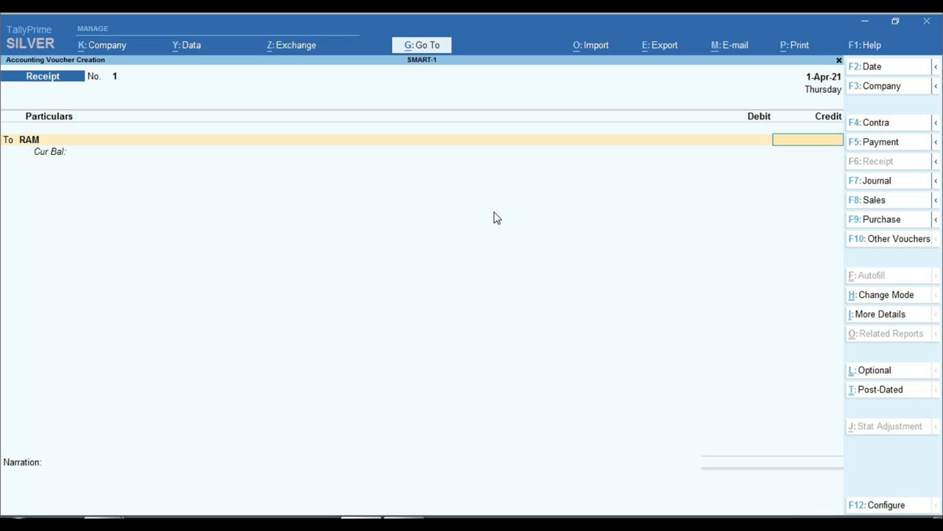
- Save Receipt No. 1: 50,000 from RAM to Cash, dated 1-Nov-21
text(50000)
key(Return)
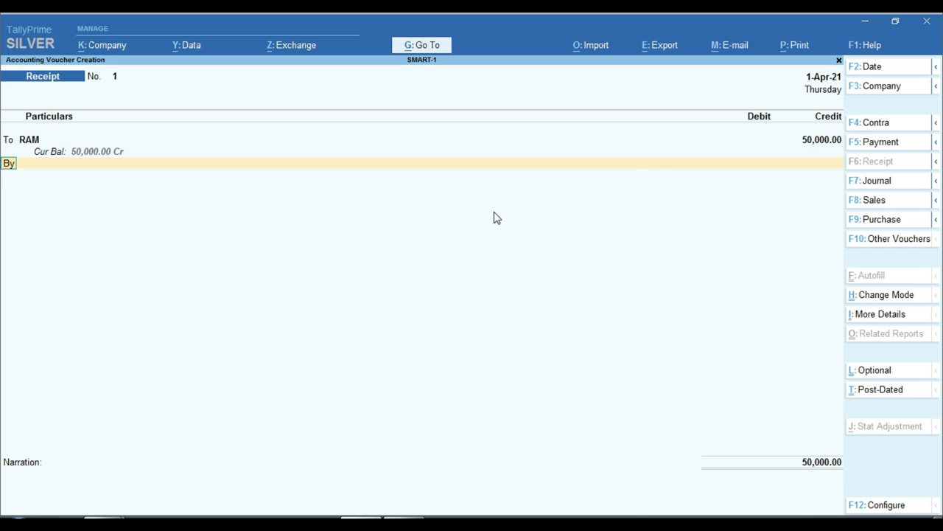
key(Return)
text(cas)
key(Return)
key(Return)
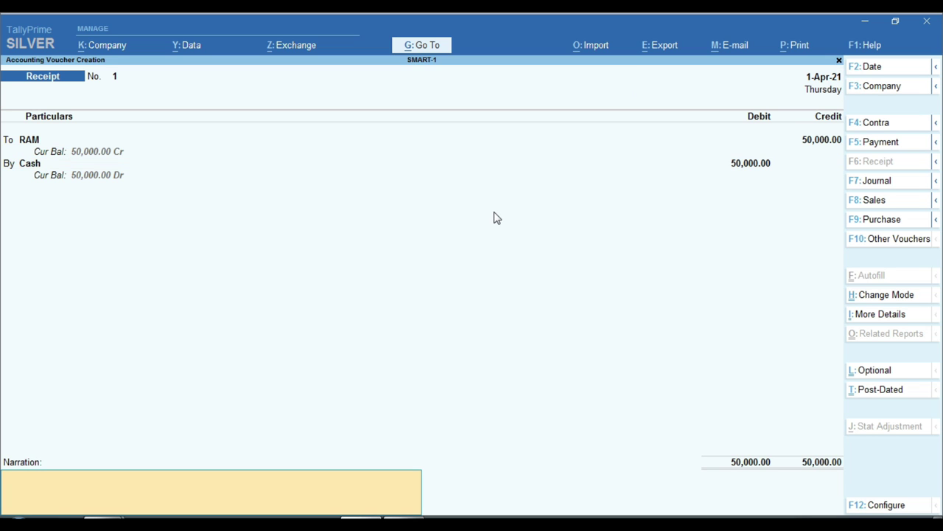
key(Return)
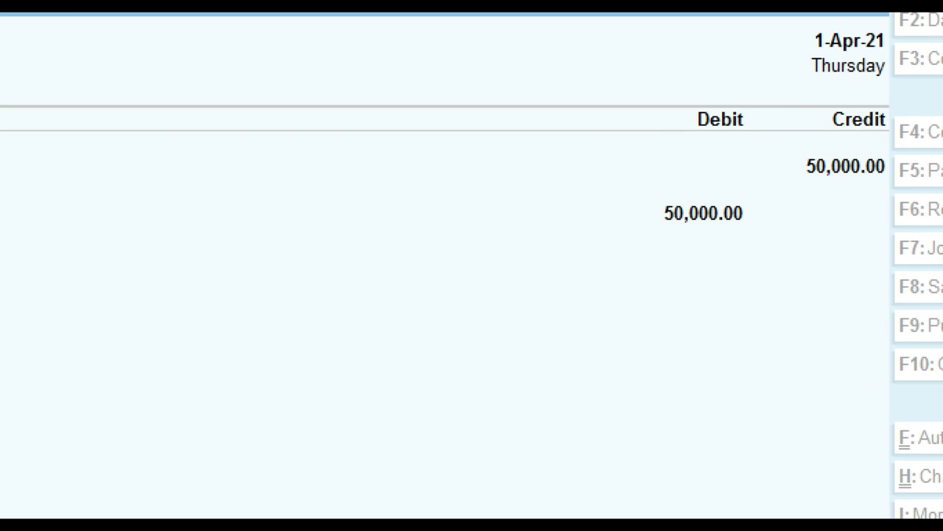
key(Escape)
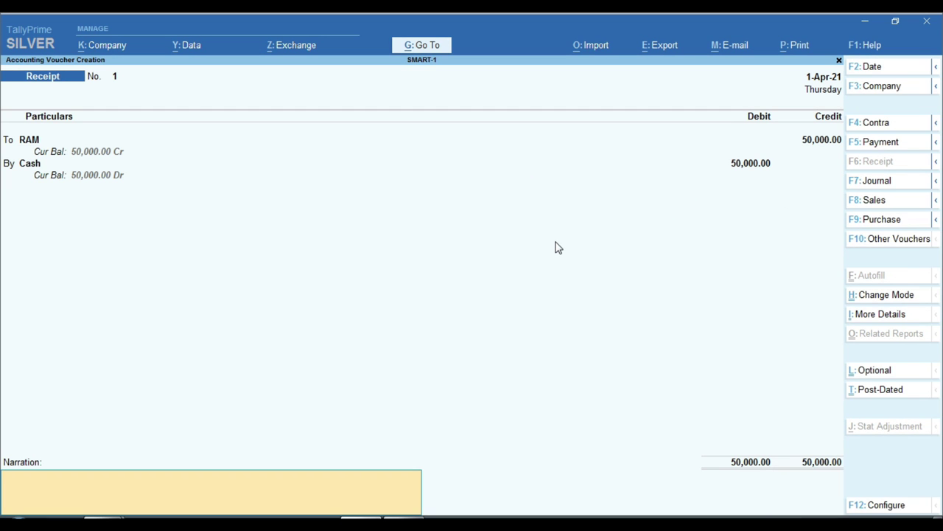
key(F2)
text(1-11)
key(Return)
key(Return)
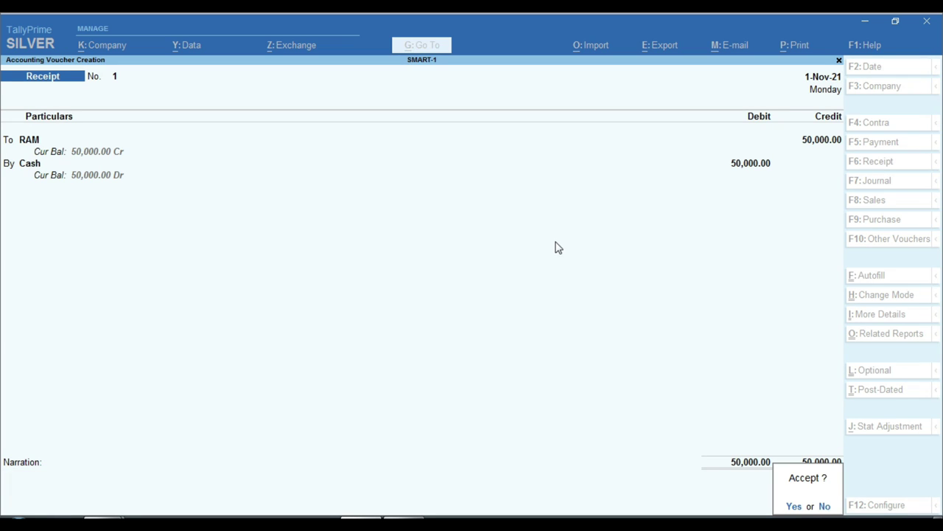
key(Return)
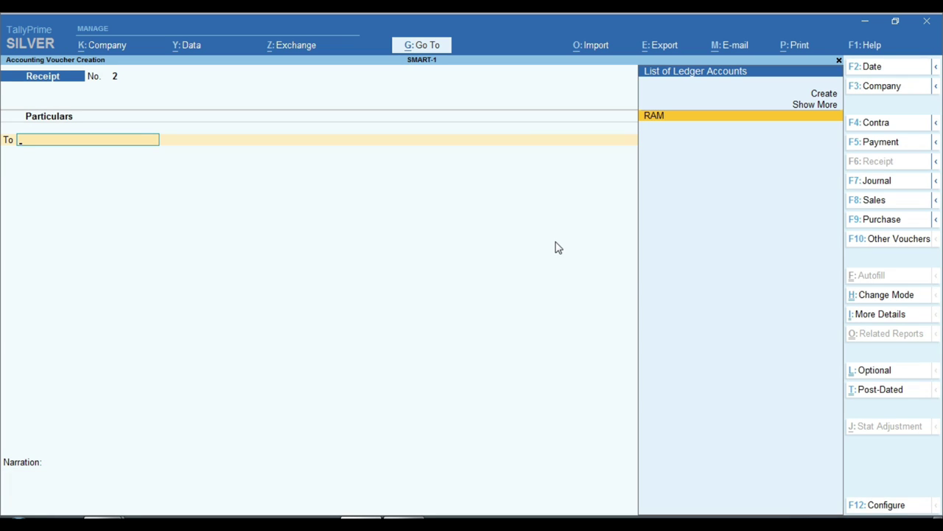
- Save Receipt No. 2 from RAM to Cash for 10,000, dated 2-Nov-21
key(F2)
text(2)
key(Return)
key(Return)
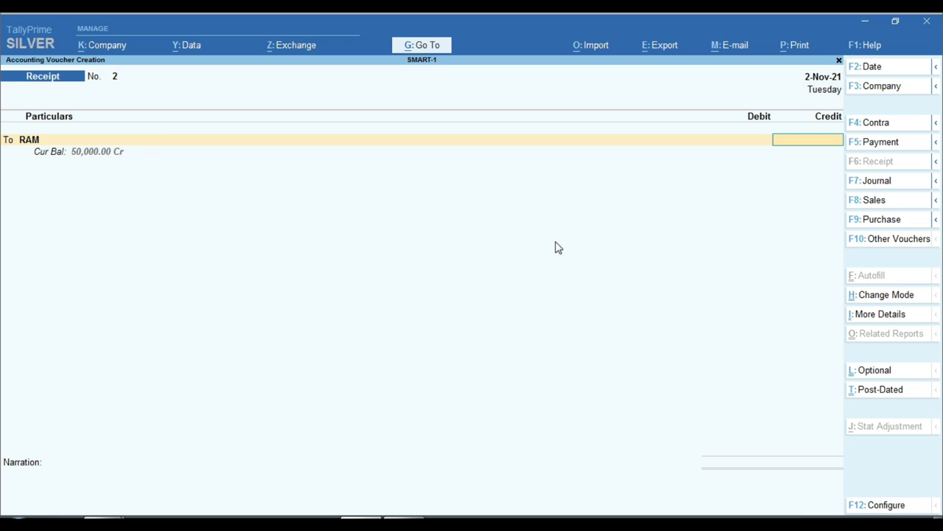
text(1000)
key(Return)
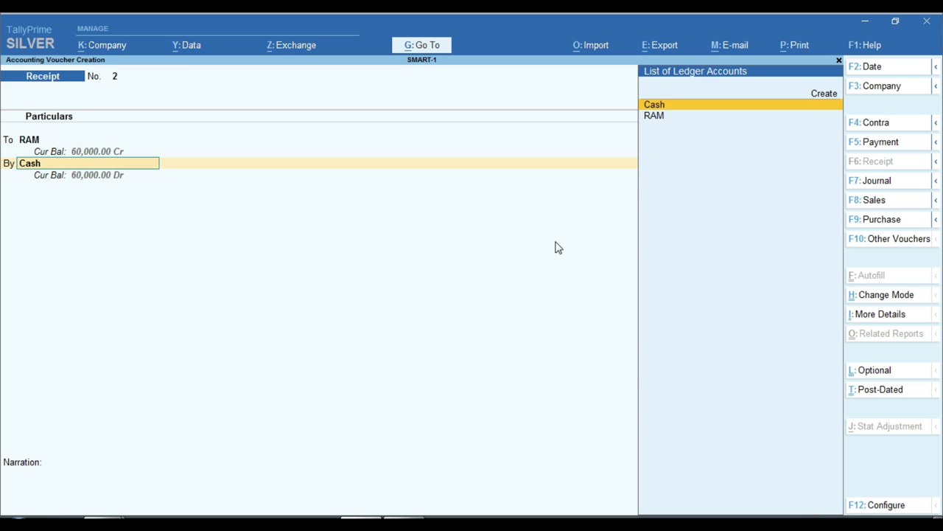
key(Return)
key(Return)
key(Return)
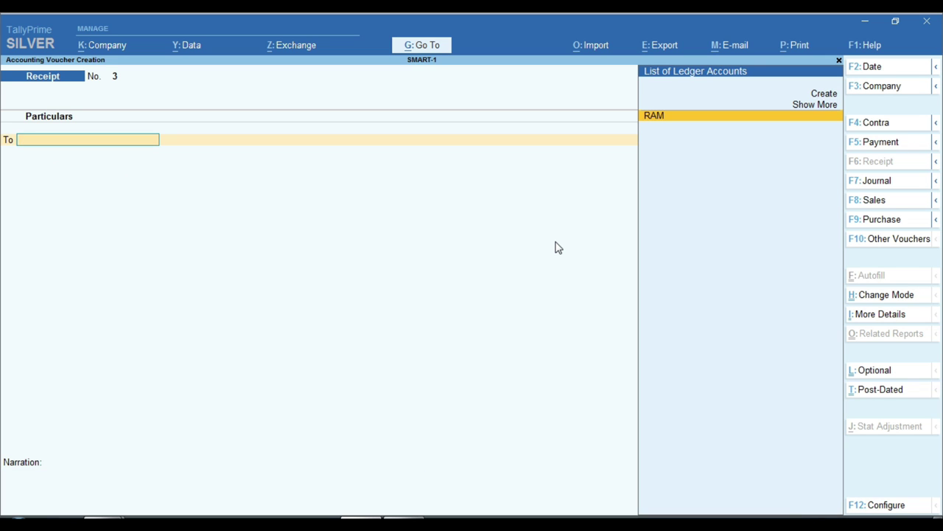
- Save Payment No. 1 dated 4-Nov-21, debiting RAM 5,000 against Cash, then exit to Gateway
key(F2)
text(4-11)
key(Return)
key(F5)
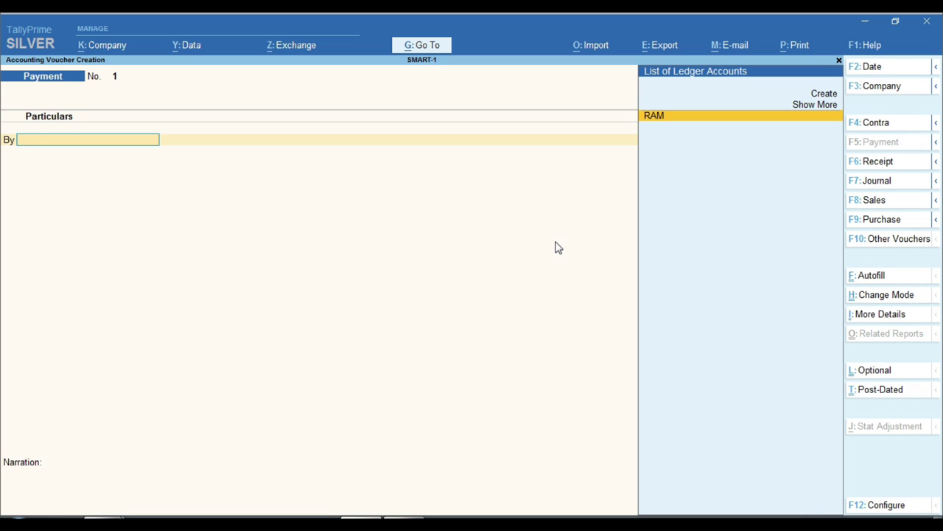
key(Return)
text(5000)
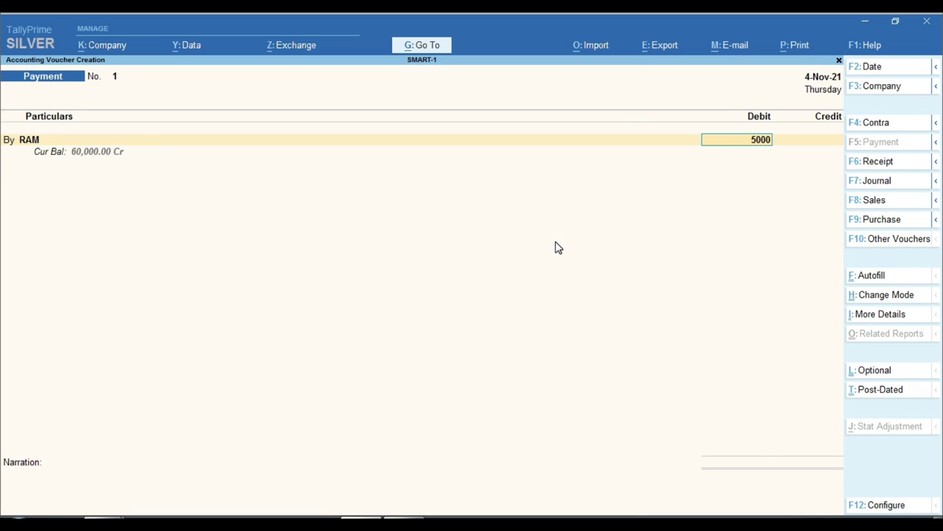
key(Return)
text(c)
key(Return)
key(Return)
key(Return)
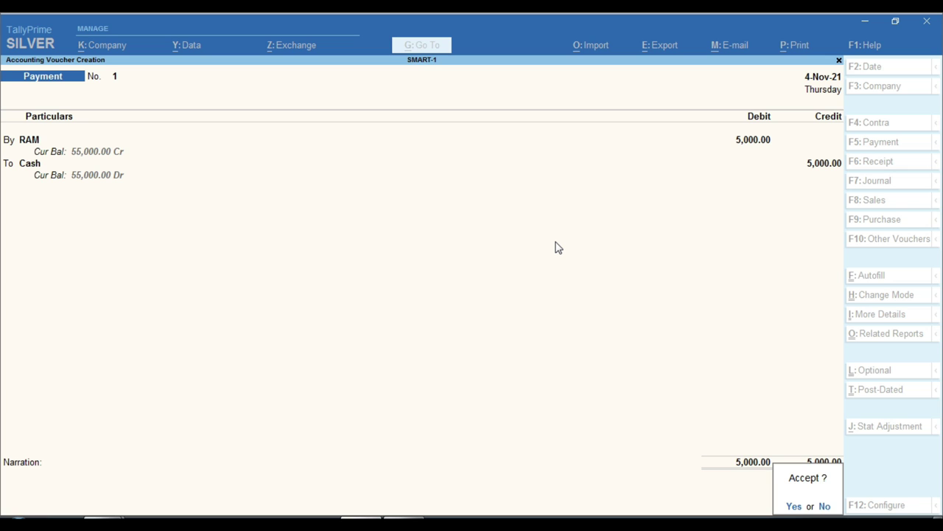
key(y)
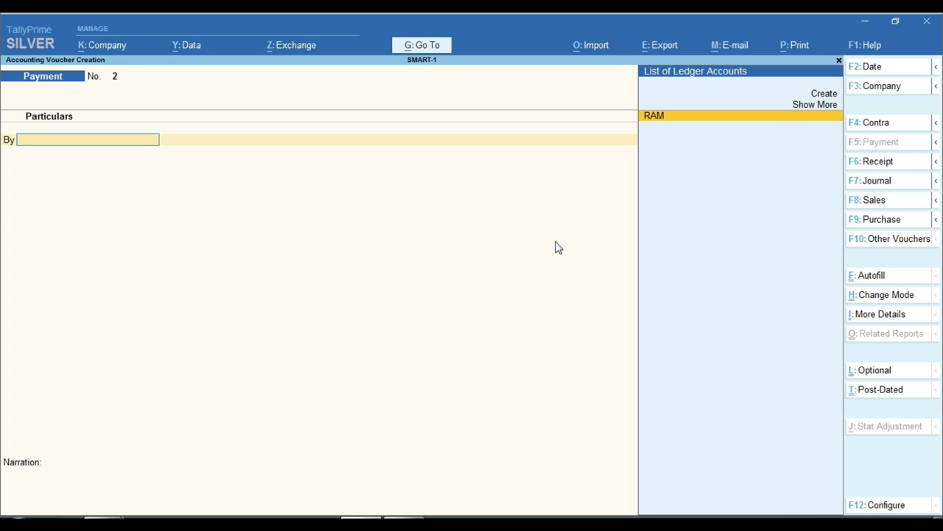
key(Escape)
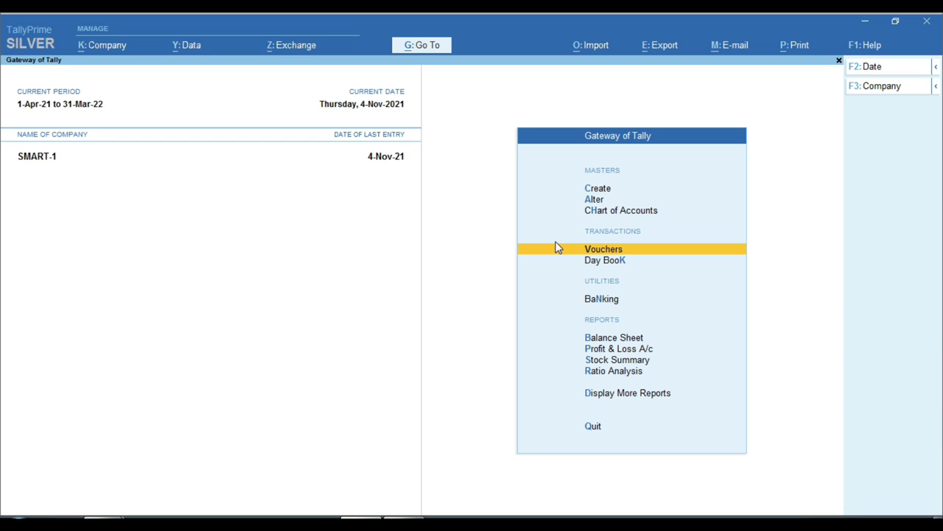
- Show the Day Book from 1-Apr-21 to 4-Nov-21, highlighting the 5,000 payment
key(Escape)
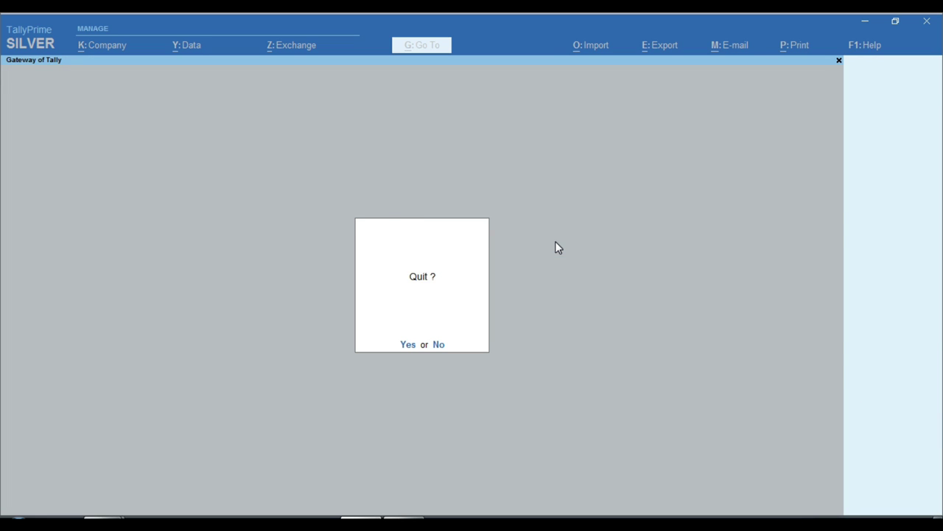
key(n)
key(Down)
key(Down)
key(Down)
key(Down)
key(Return)
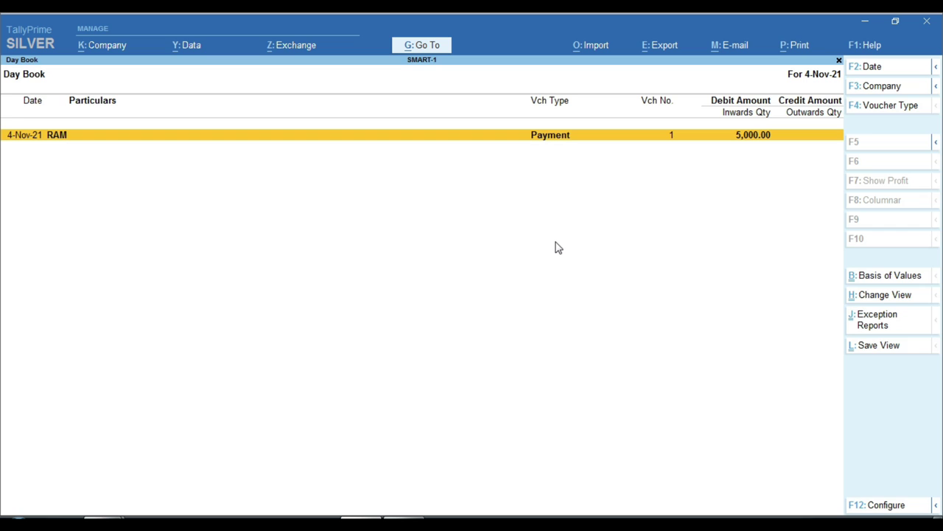
key(F2)
key(BackSpace)
key(Return)
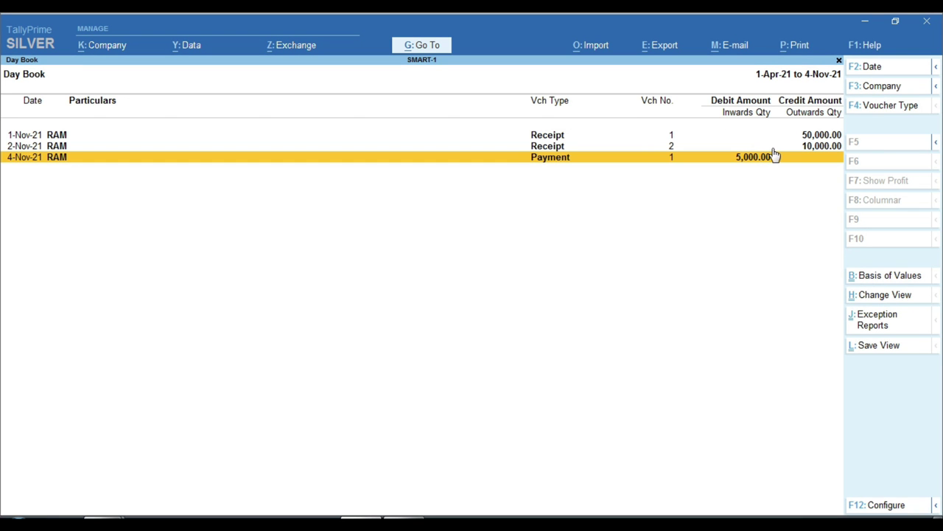
key(ctrl)
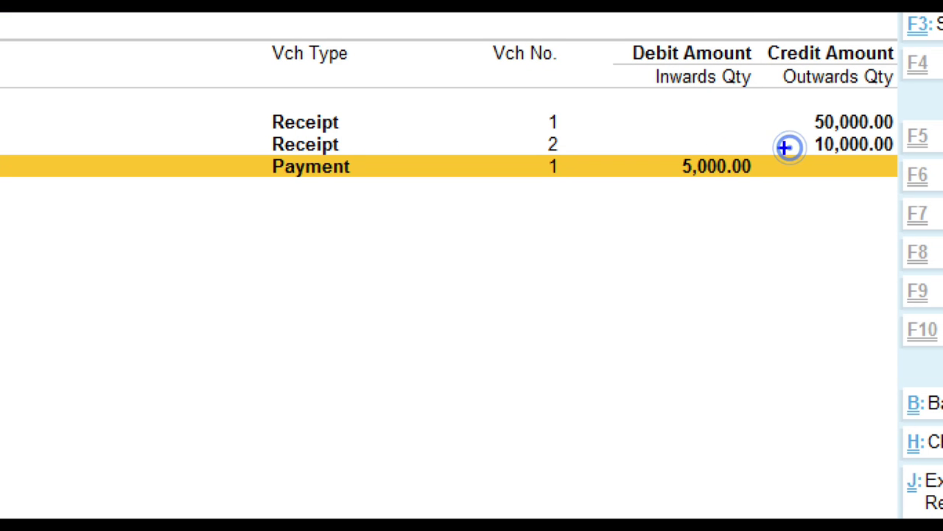
drag(640, 135, 782, 190)
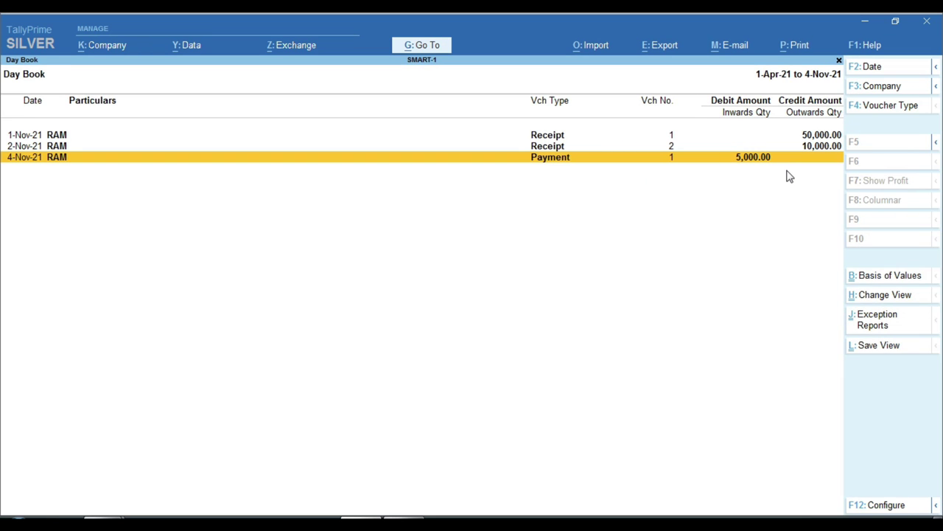
- Quit TallyPrime and relaunch it
key(Escape)
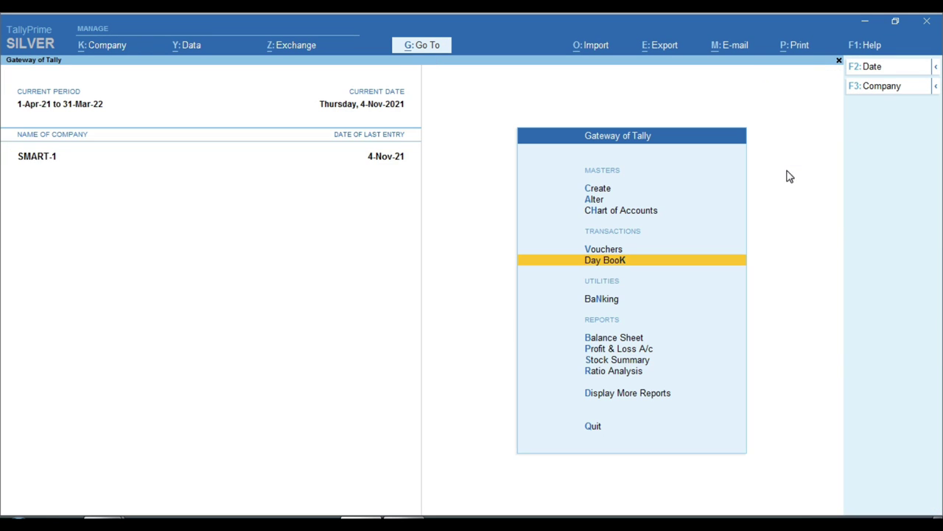
key(Escape)
key(Return)
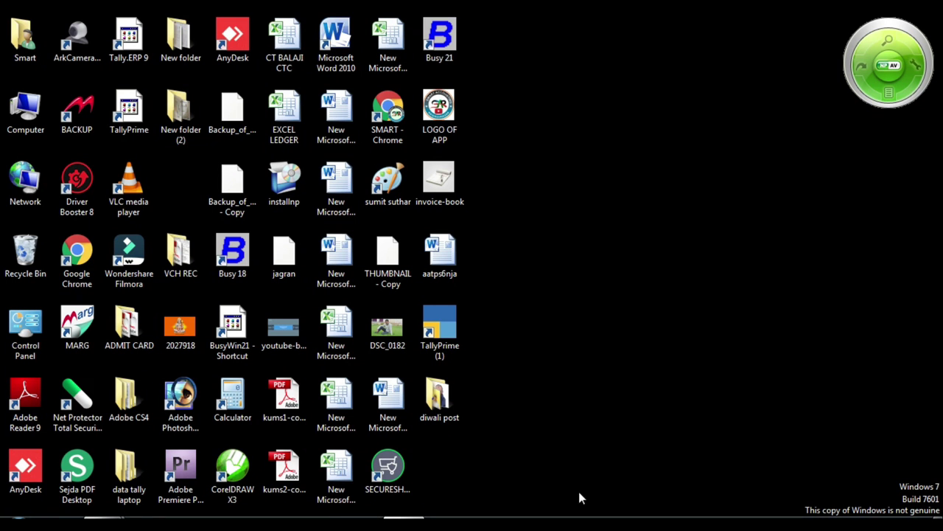
double_click(453, 322)
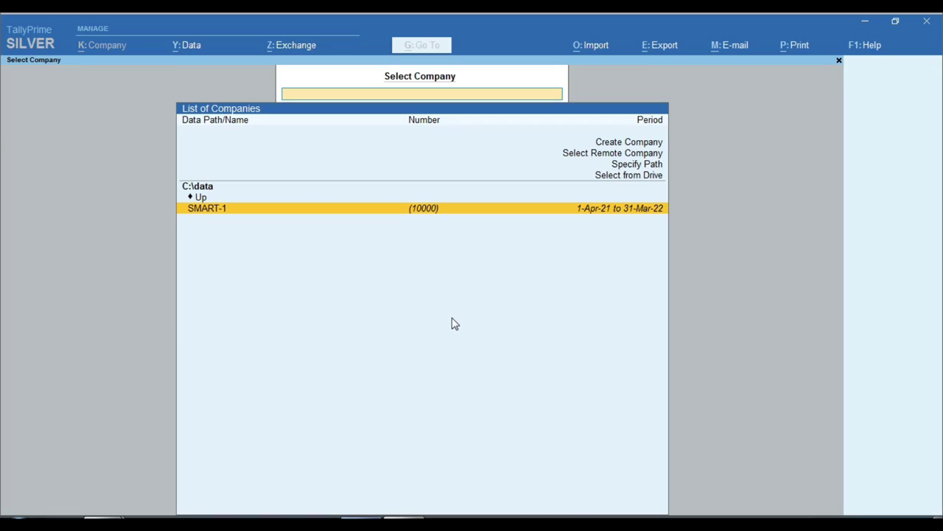
- Try the SMART-1 login, clear the entries, and cancel back to the C:\data company list
key(Return)
text(4)
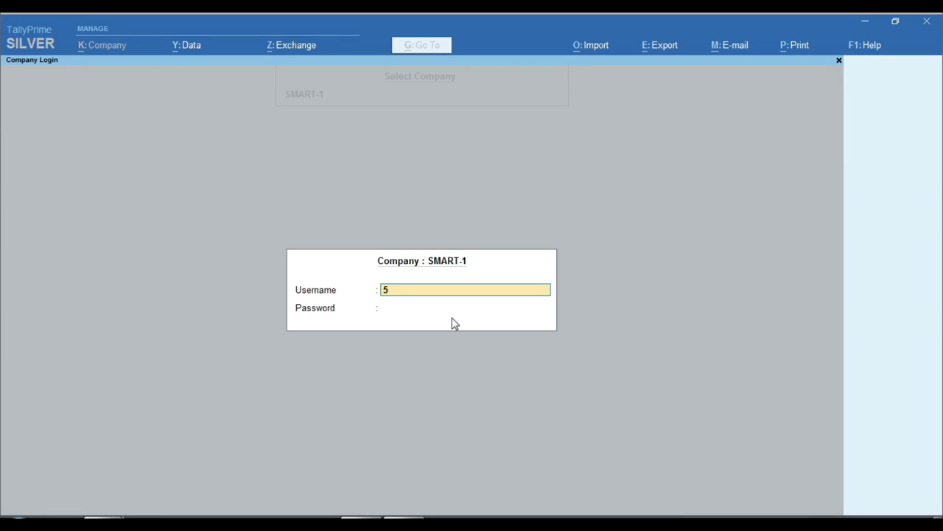
key(Return)
key(BackSpace)
key(Return)
text(4)
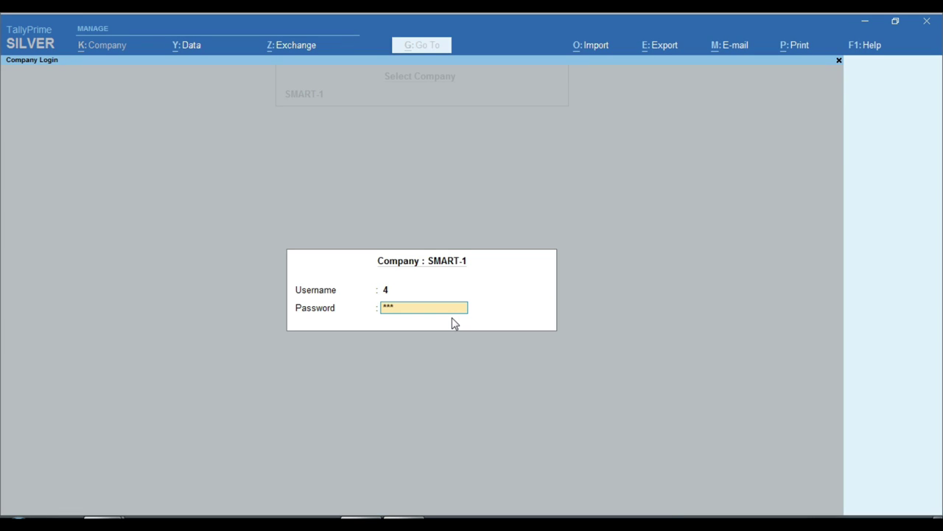
key(BackSpace)
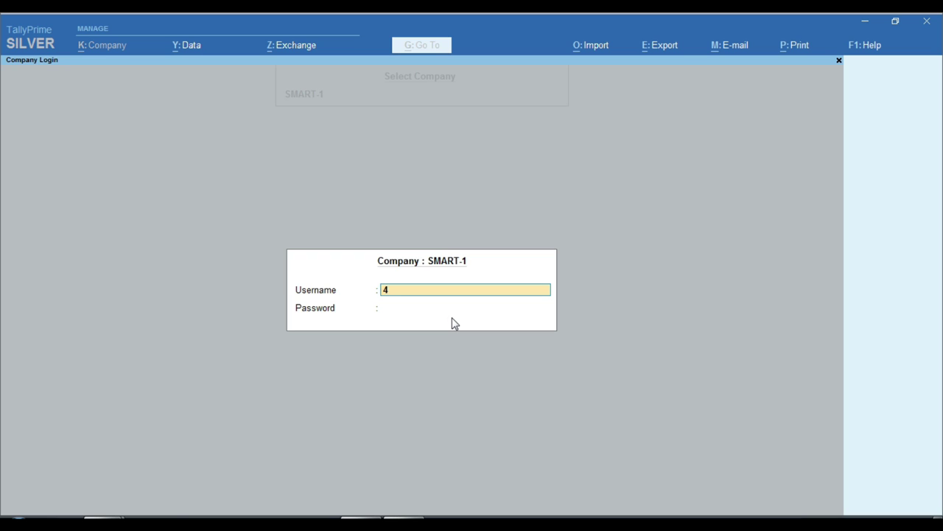
key(BackSpace)
key(Escape)
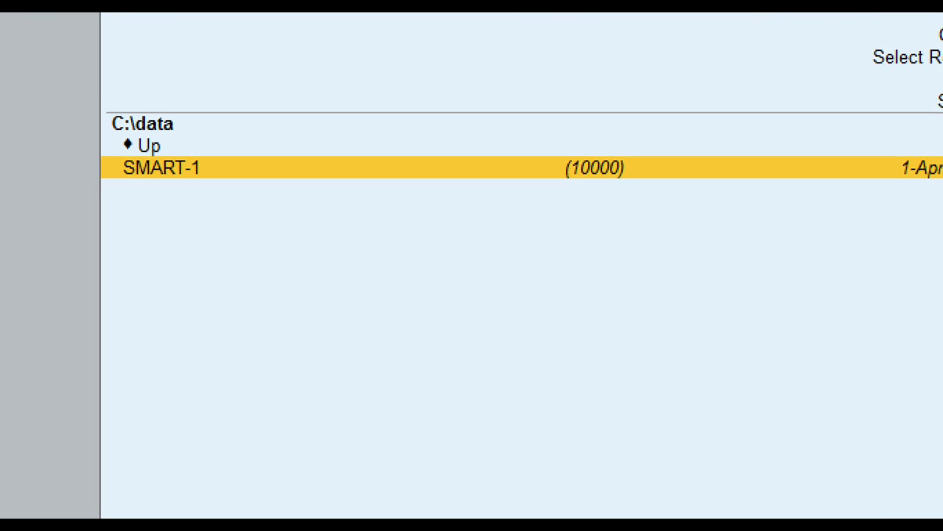
click(224, 242)
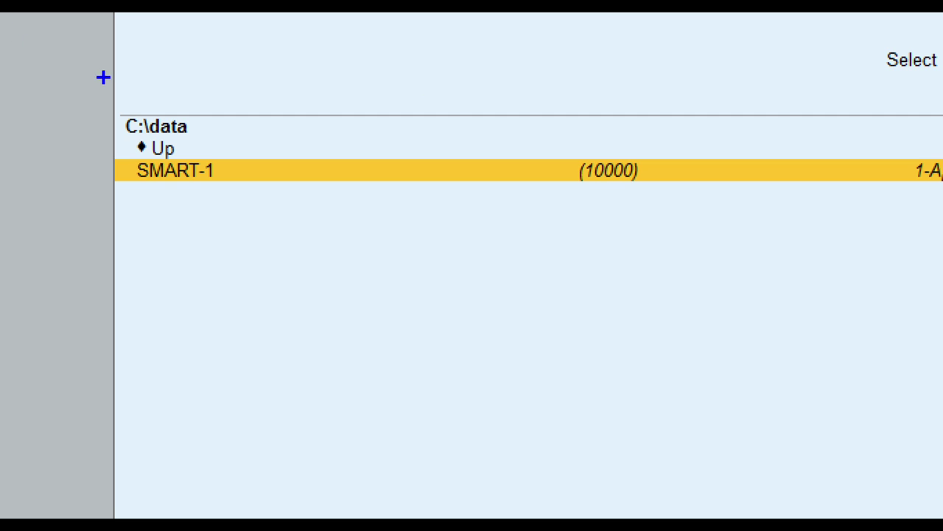
drag(108, 95, 173, 170)
drag(159, 133, 221, 141)
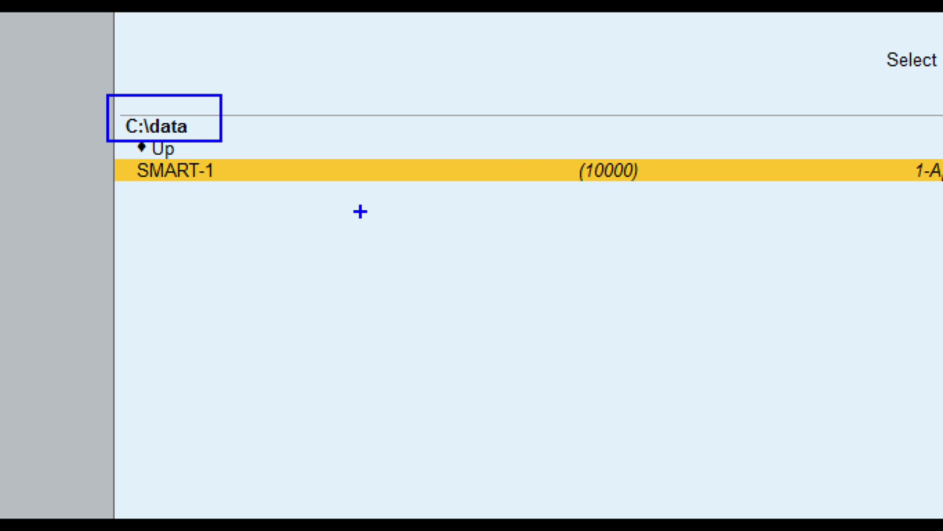
drag(565, 142, 601, 191)
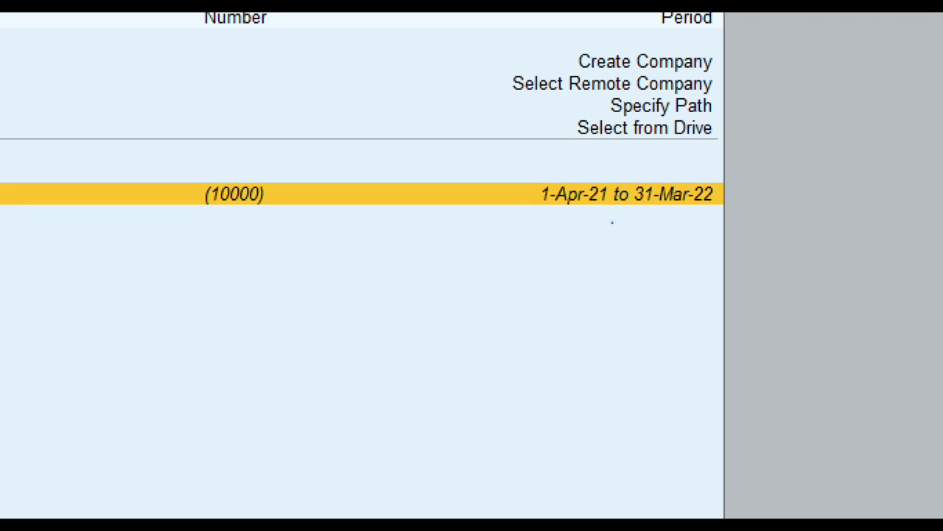
mouse_move(501, 160)
mouse_down()
mouse_move(558, 210)
mouse_move(748, 227)
mouse_up()
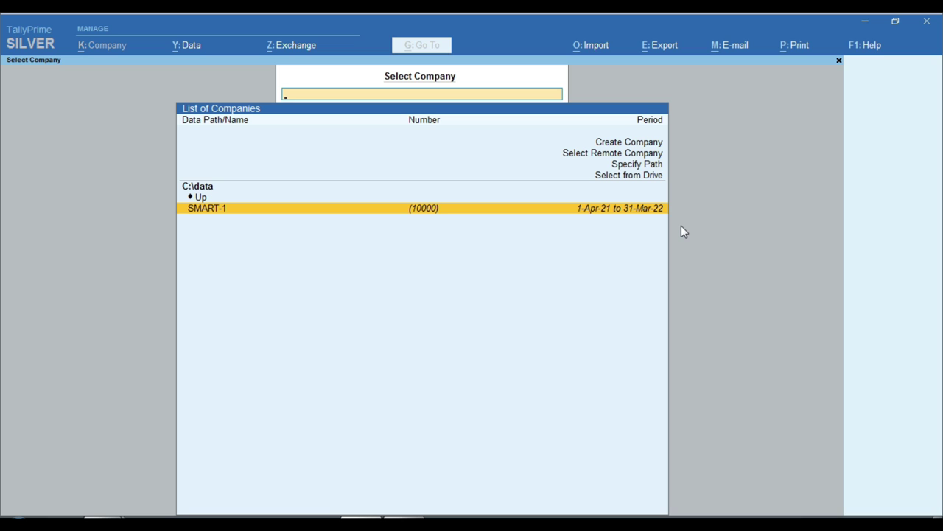
key(Up)
key(Up)
key(Up)
key(Up)
key(Up)
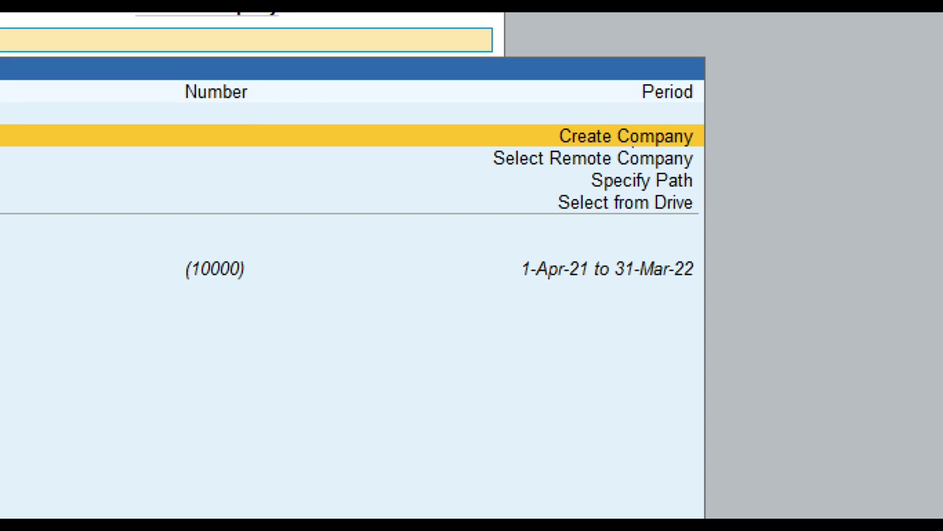
- Create company SMART 2 with mailing name SMART 2, blank address and state Rajasthan
mouse_move(533, 115)
mouse_down()
mouse_move(588, 141)
mouse_move(731, 155)
mouse_up()
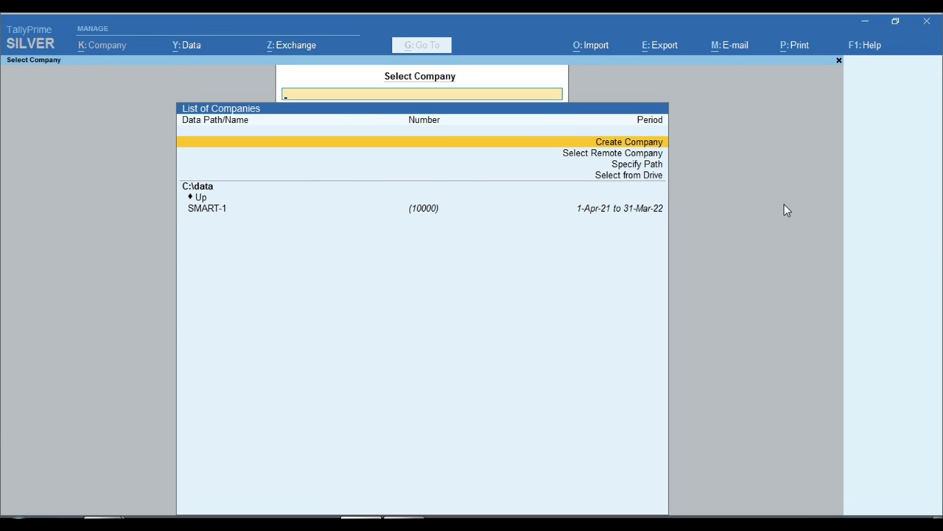
key(Return)
text(SMA)
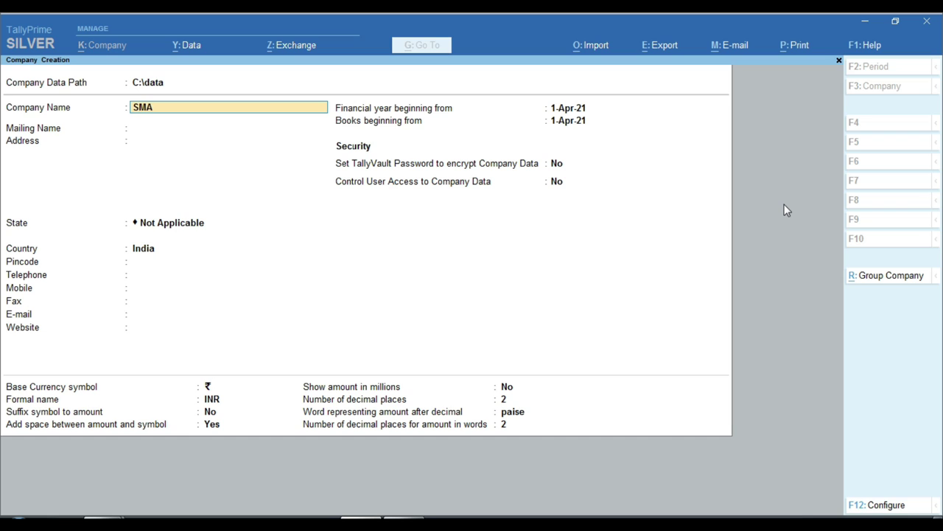
text(RT 2)
key(Return)
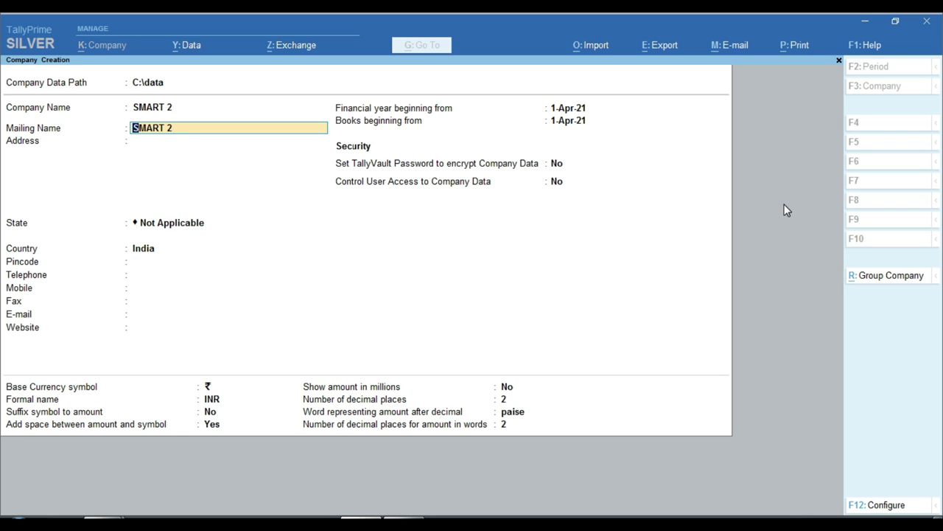
key(Return)
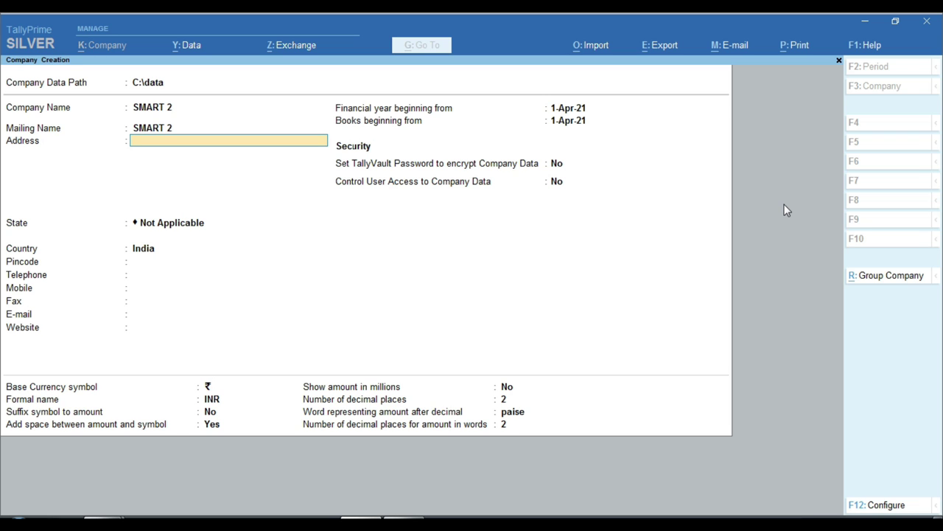
key(Return)
key(Return)
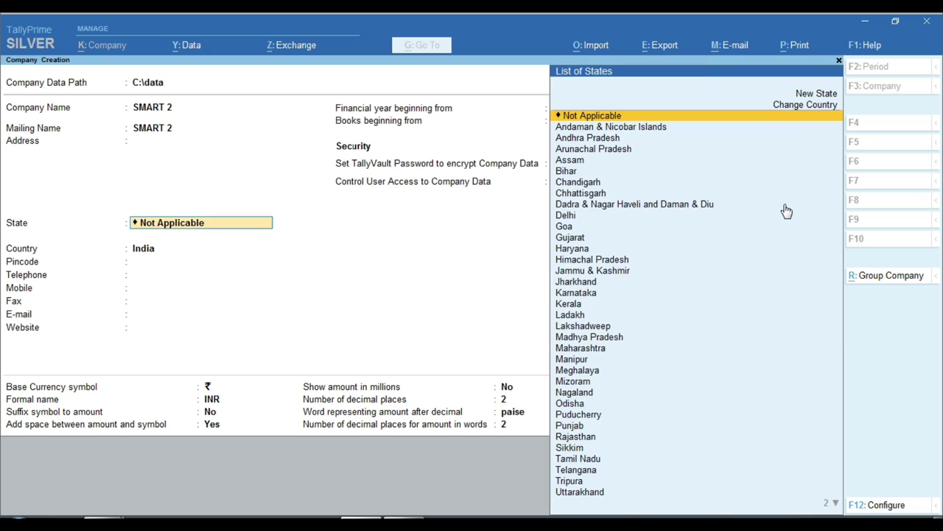
text(raj)
key(Return)
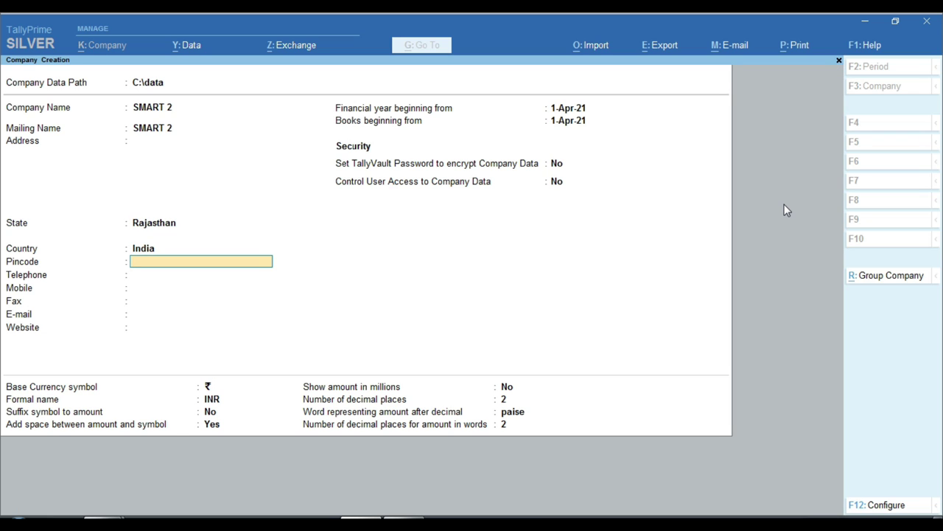
- Keep 1-Apr-21 financial year and books dates with default security and currency settings
key(Return)
key(Return)
key(Return)
key(Return)
key(Return)
key(Return)
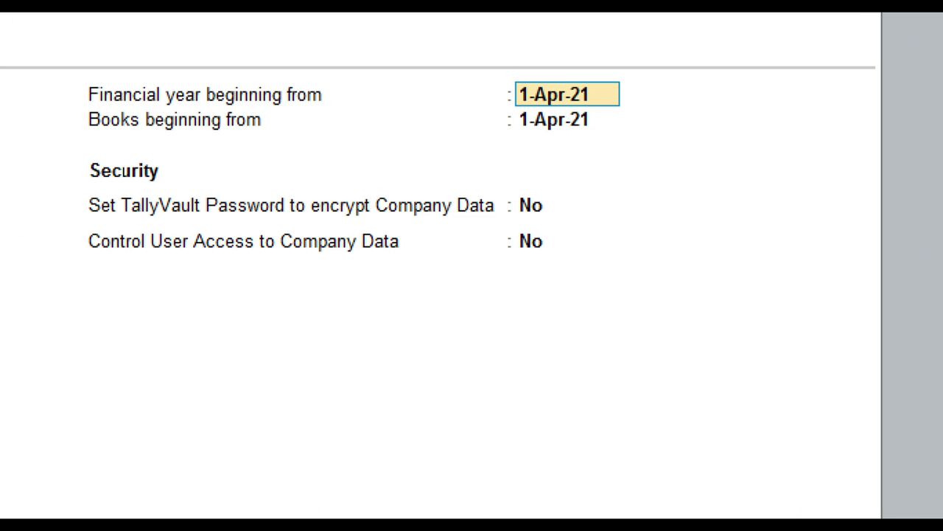
mouse_move(534, 93)
mouse_down()
mouse_move(574, 134)
mouse_move(640, 152)
mouse_up()
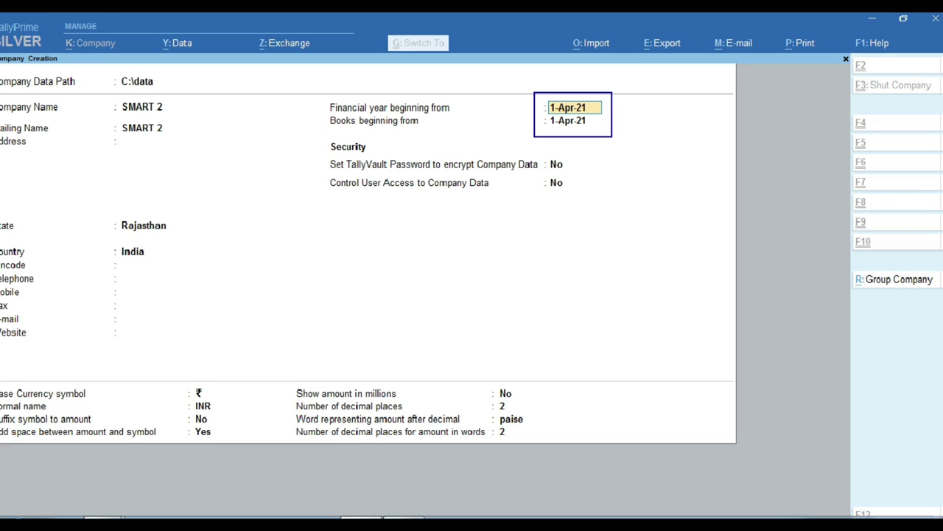
key(Return)
key(Return)
key(Return)
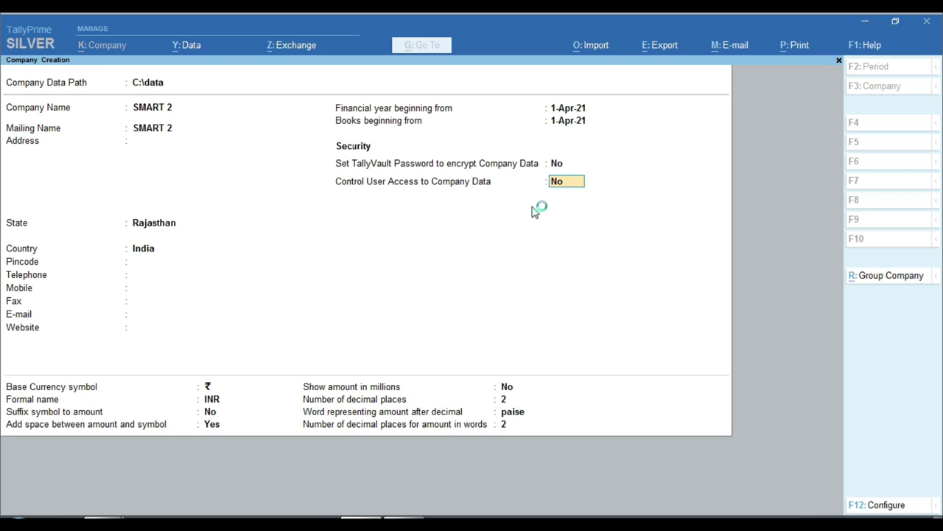
key(Return)
key(Return)
key(Return)
key(Return)
key(Return)
key(Return)
key(Return)
key(Return)
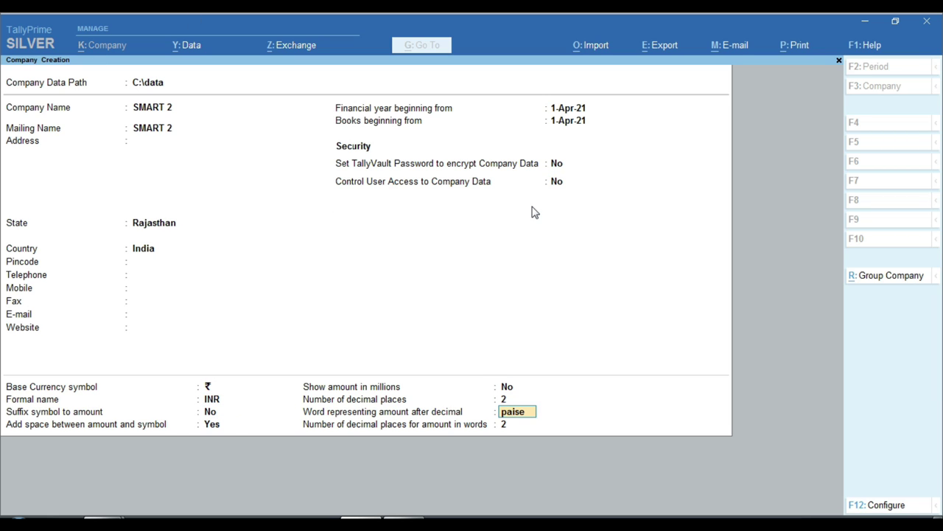
key(Return)
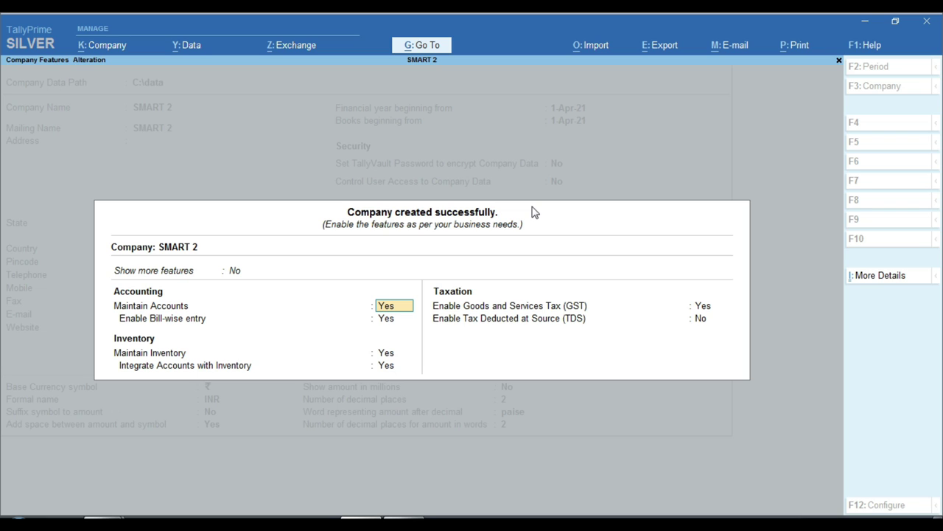
- Accept the SMART 2 company features with Ctrl+A, then bring up the K: Company menu
key(ctrl)
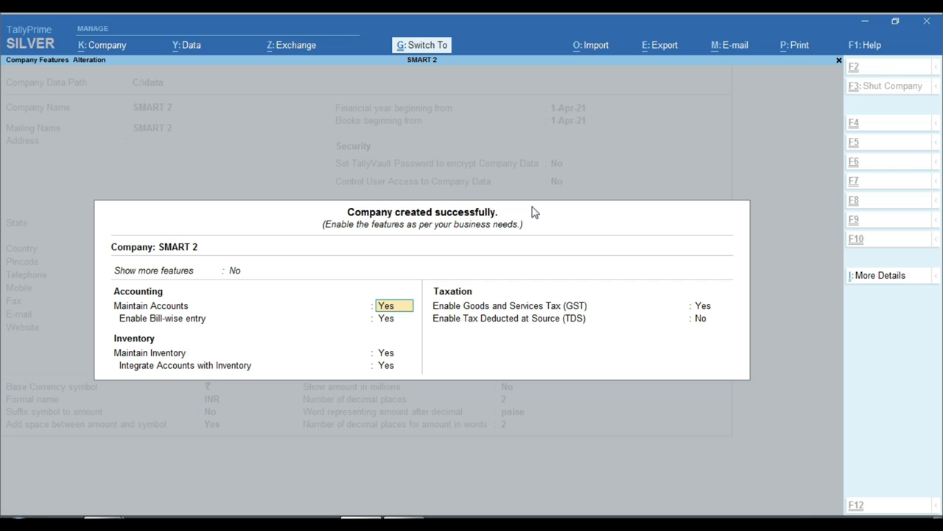
key(ctrl+a)
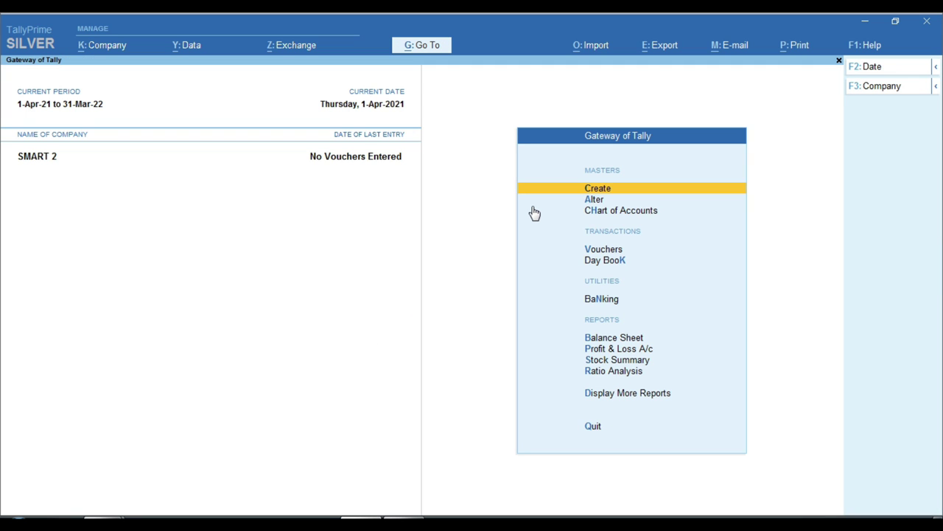
key(ctrl)
click(22, 148)
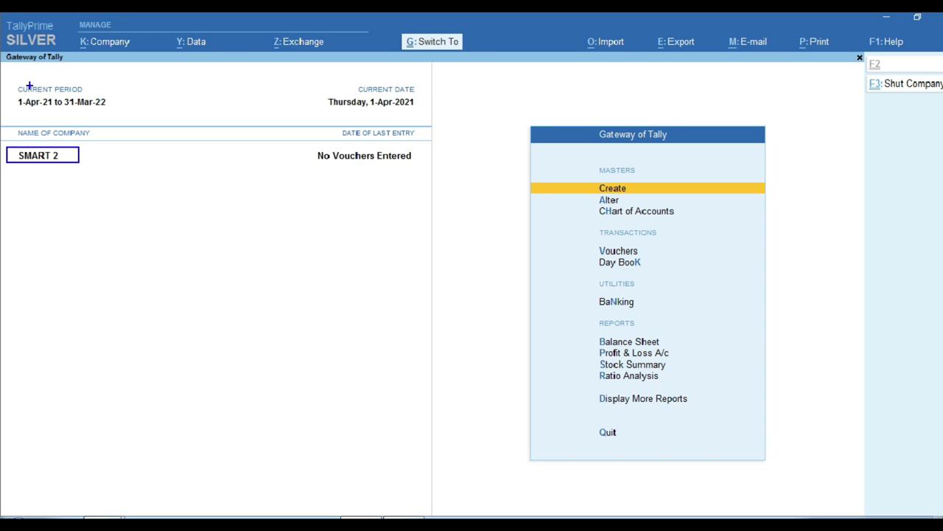
click(105, 46)
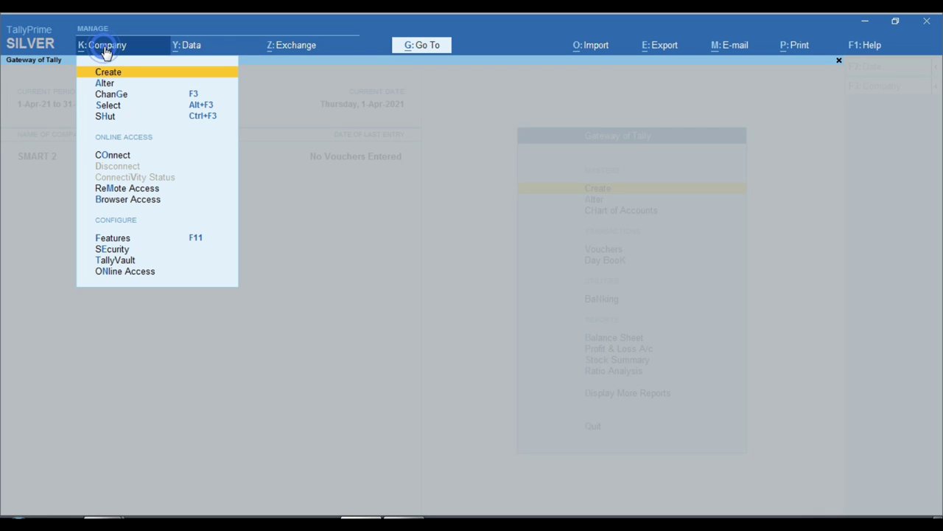
- Pick SMART 2 from the C:\data company list via Select and load it
click(121, 108)
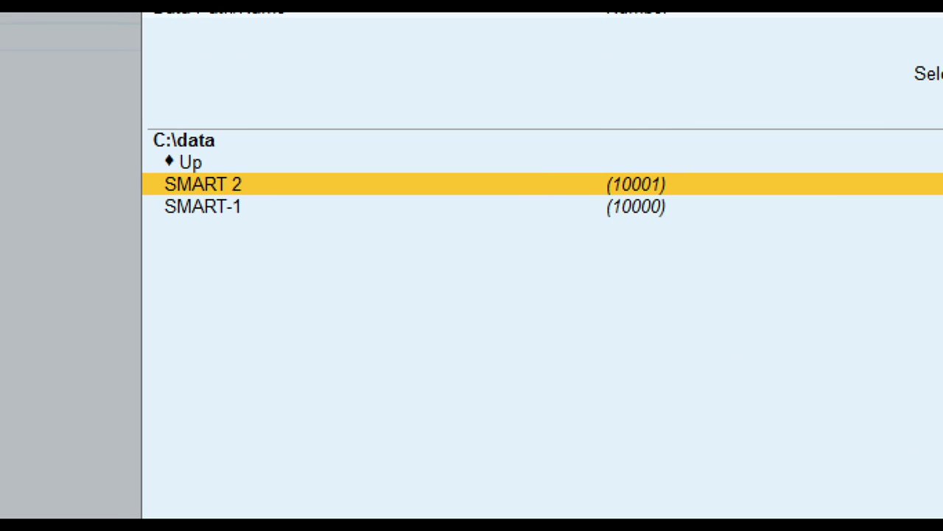
click(210, 232)
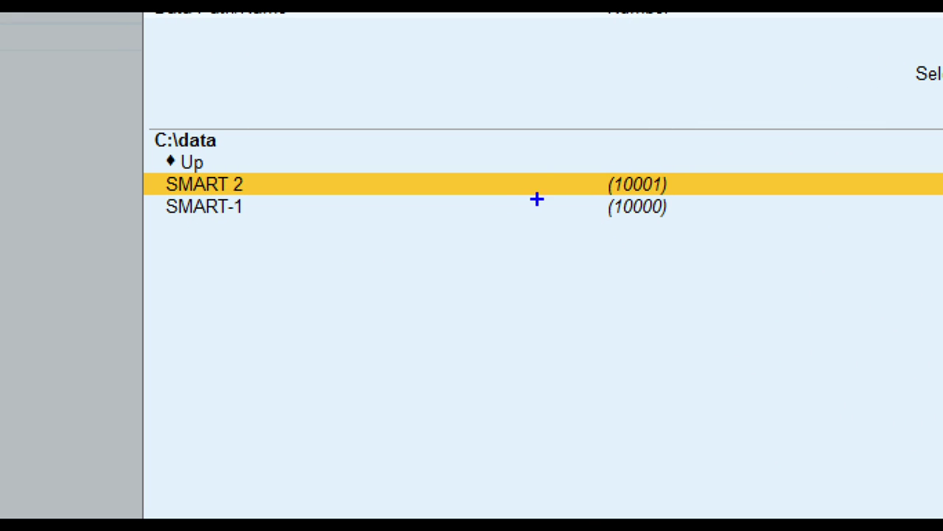
drag(587, 193, 682, 227)
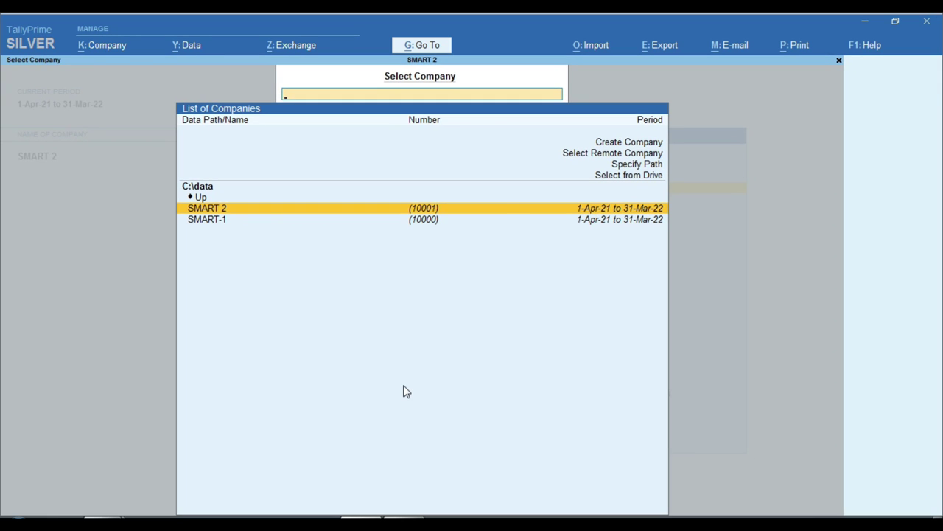
key(Return)
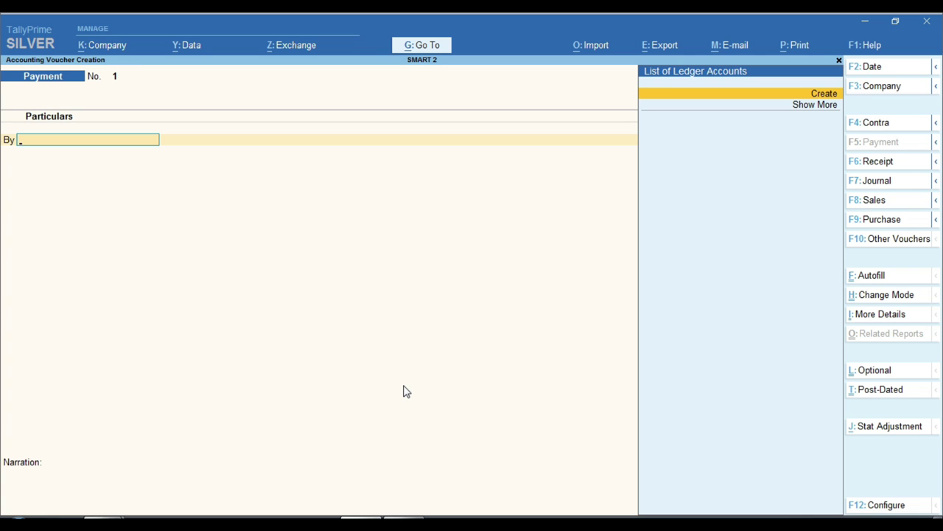
- Create ledger ABC under Sundry Creditors with bill-by-bill set to No, and save it
key(alt+c)
text(ABC)
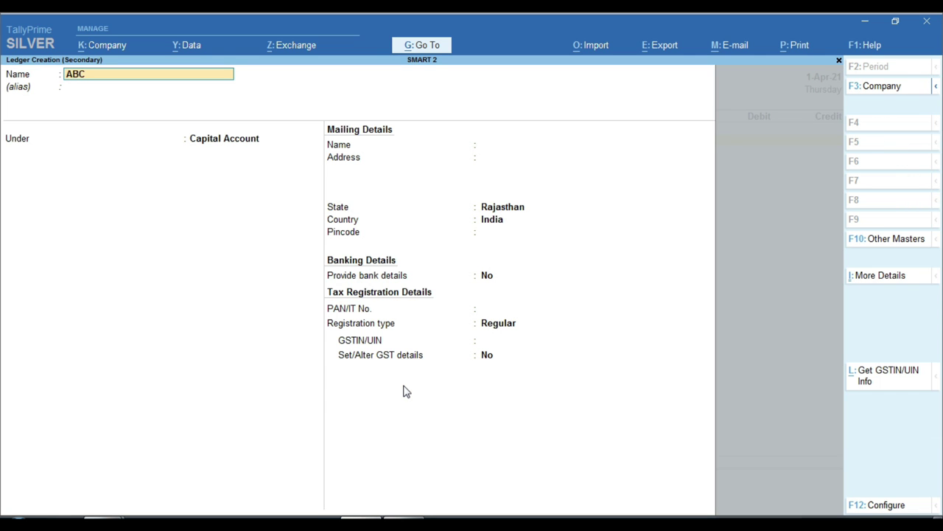
key(Return)
key(Return)
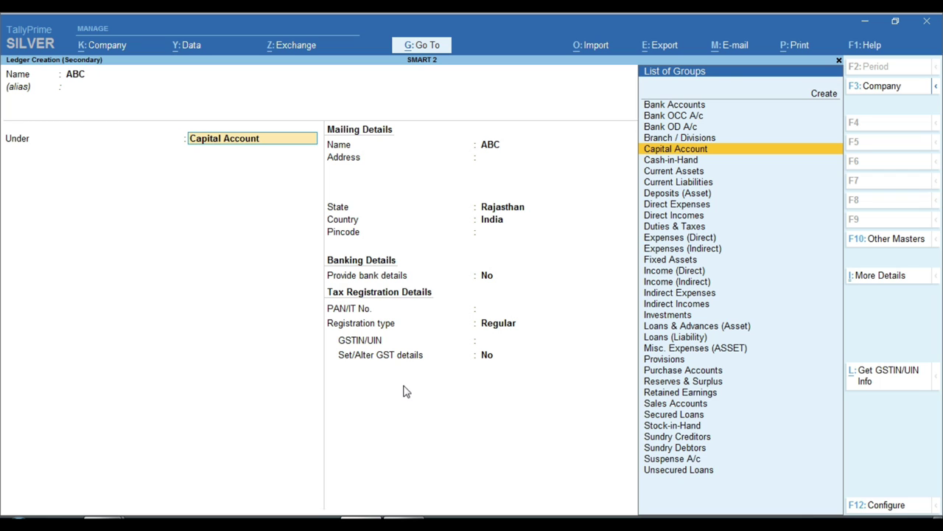
text(SUND)
key(Return)
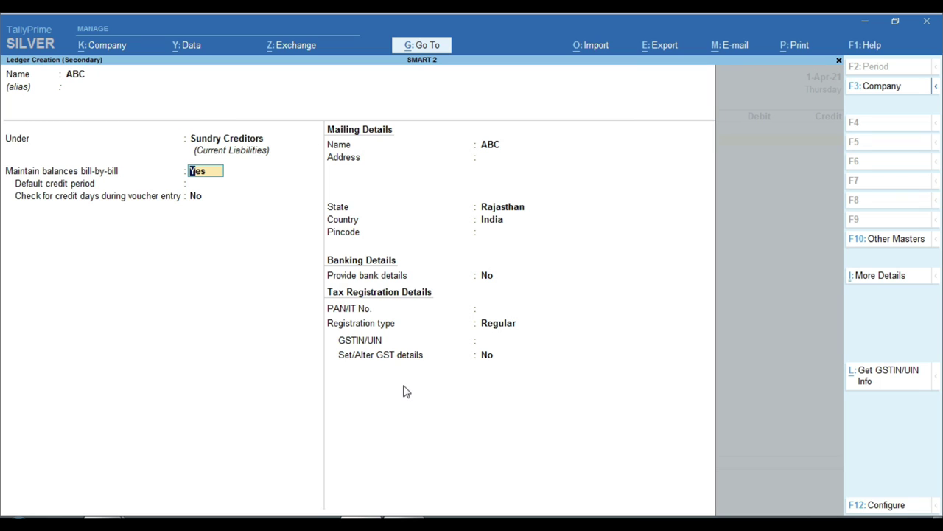
text(n)
key(Return)
key(Return)
key(Return)
key(Return)
key(Return)
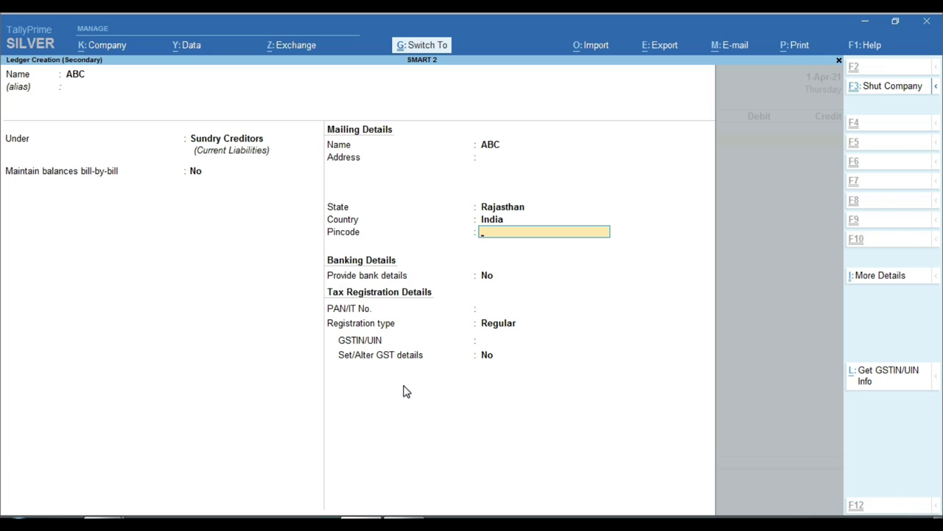
key(ctrl+a)
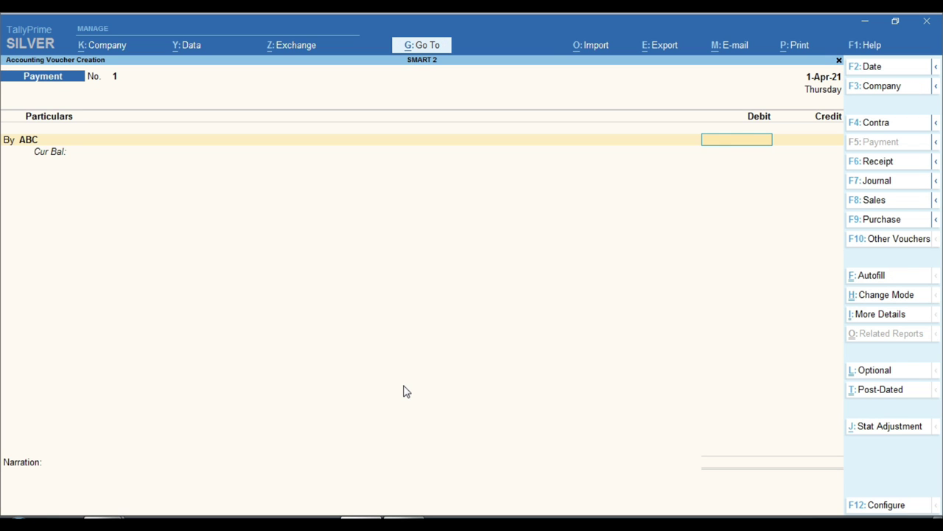
- Debit ABC 2.00 and credit Cash 2.00 on Payment No. 1, dismissing the Negative Cash warning
text(2)
key(Return)
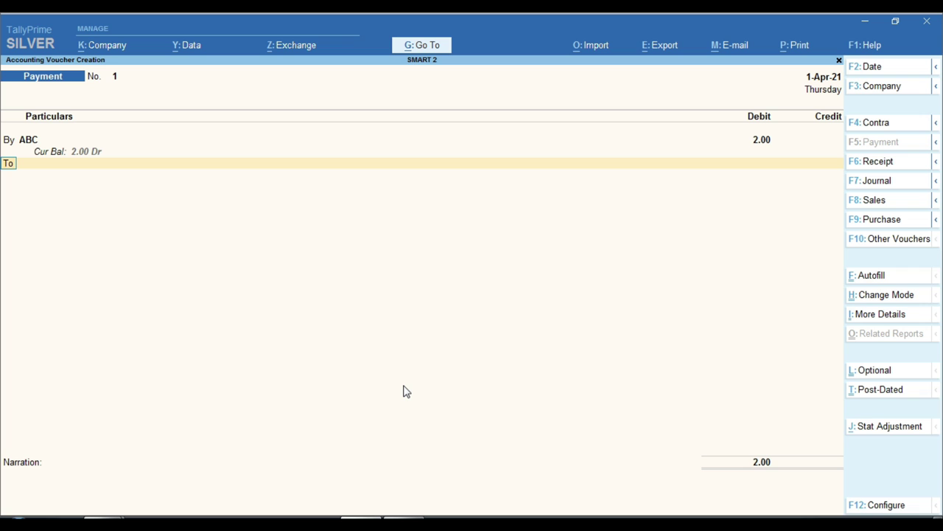
key(Return)
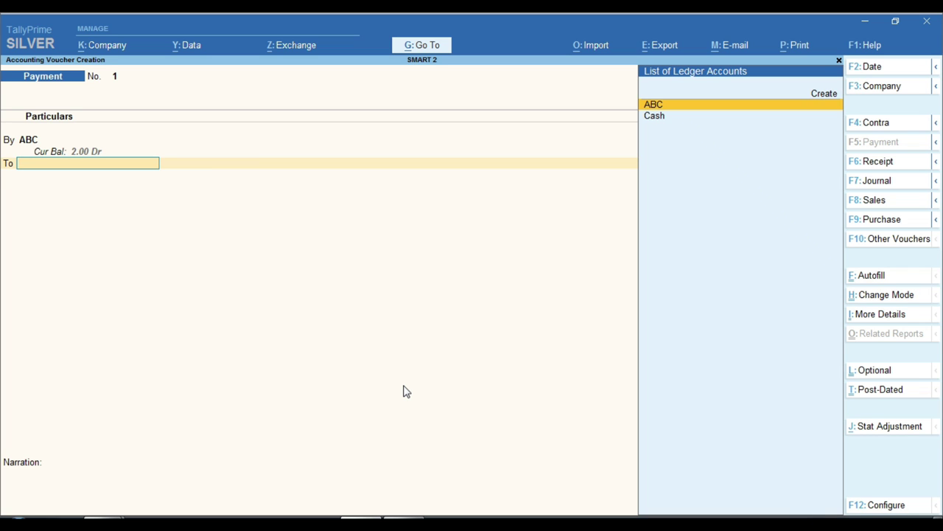
text(CAS)
key(Return)
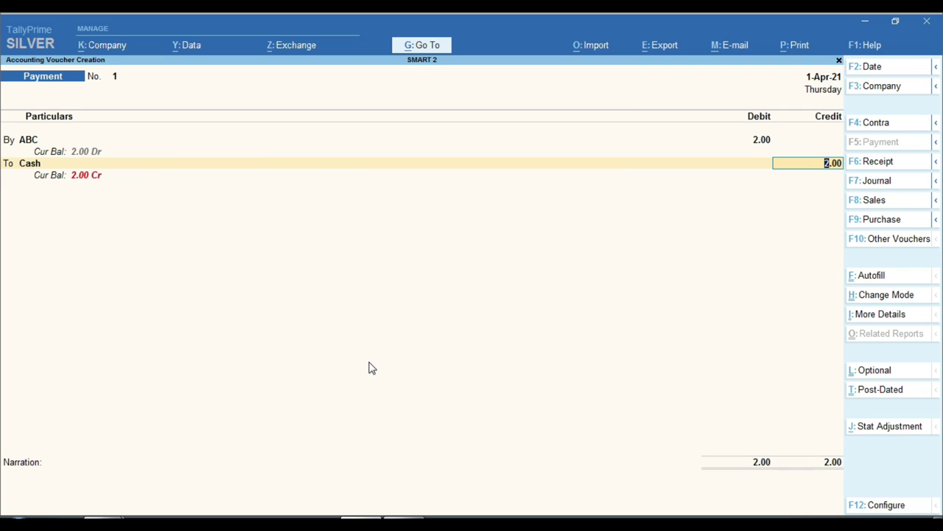
key(ctrl)
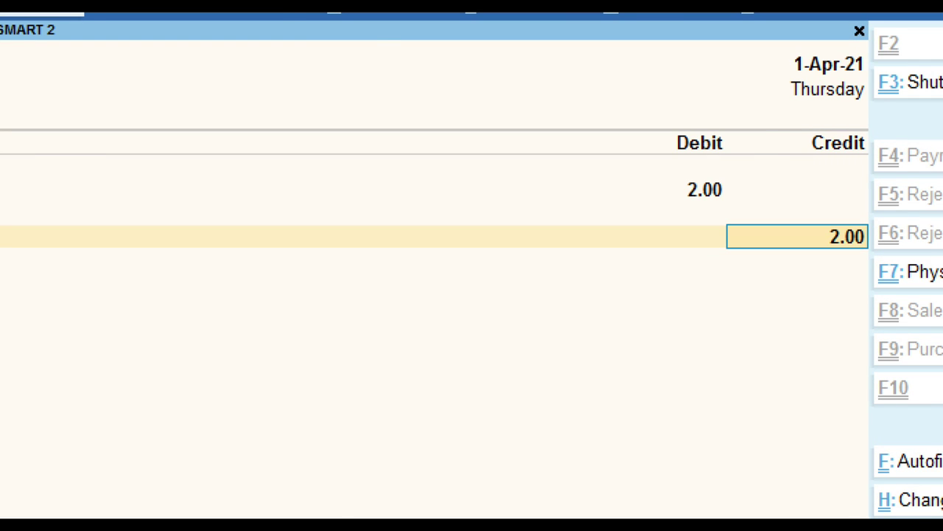
key(Return)
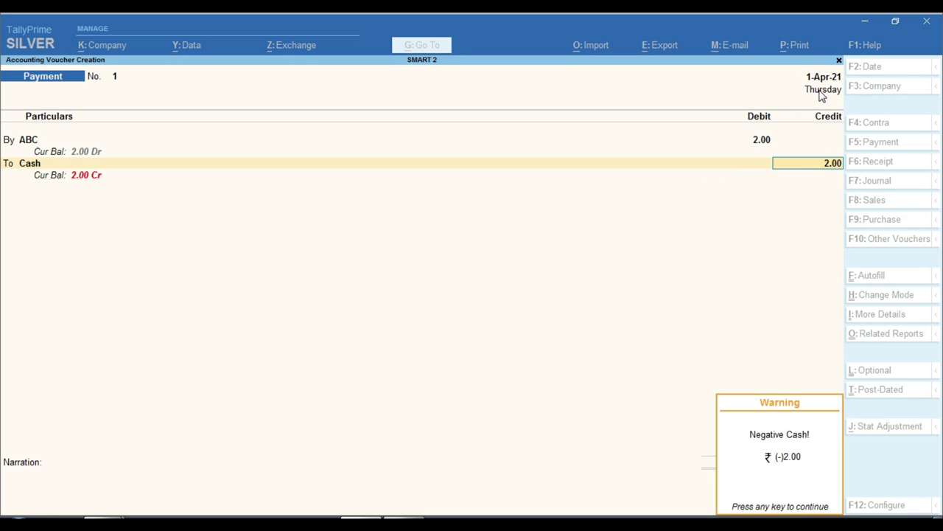
key(Return)
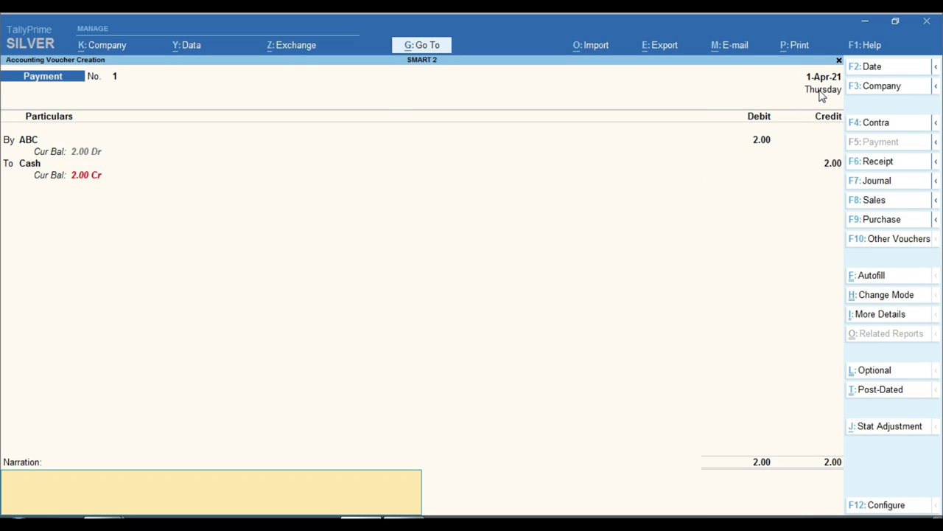
key(Return)
key(Return)
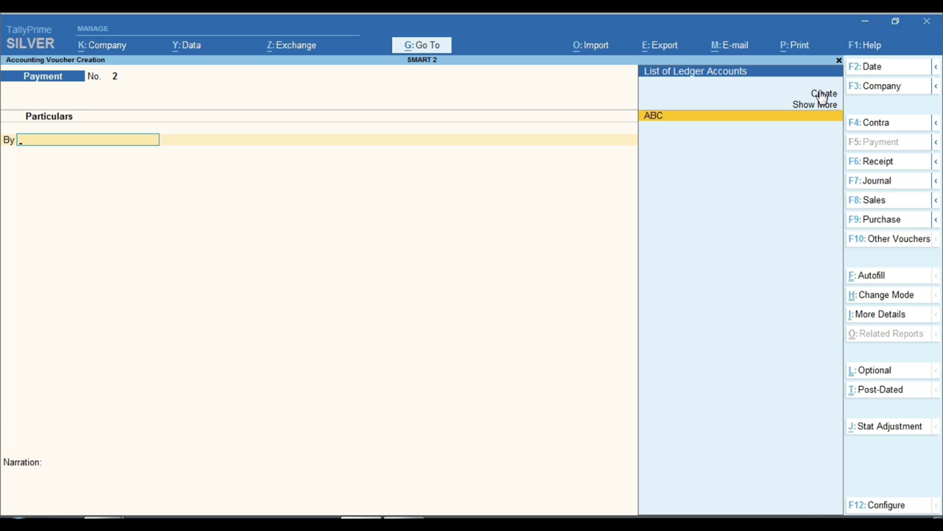
- Change the voucher date to 31-Mar-22 by entering 31.2
key(F2)
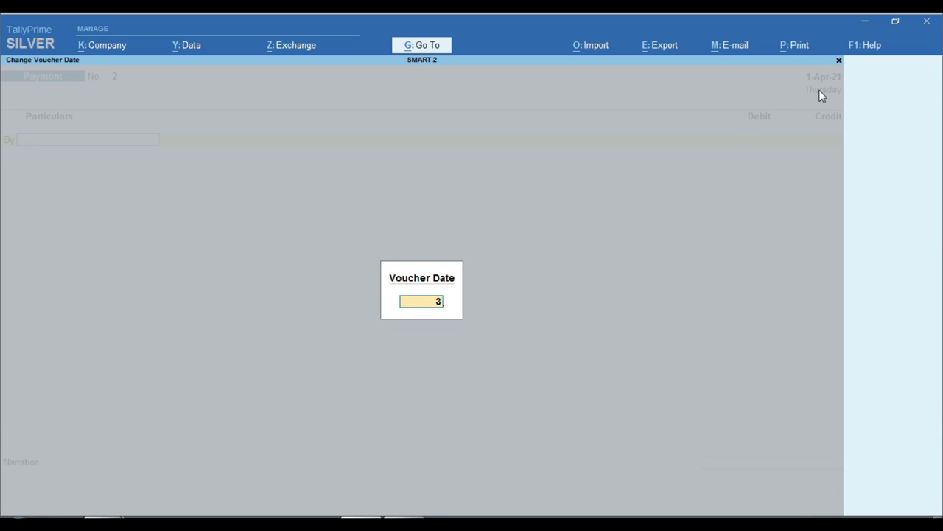
text(31.2)
key(Return)
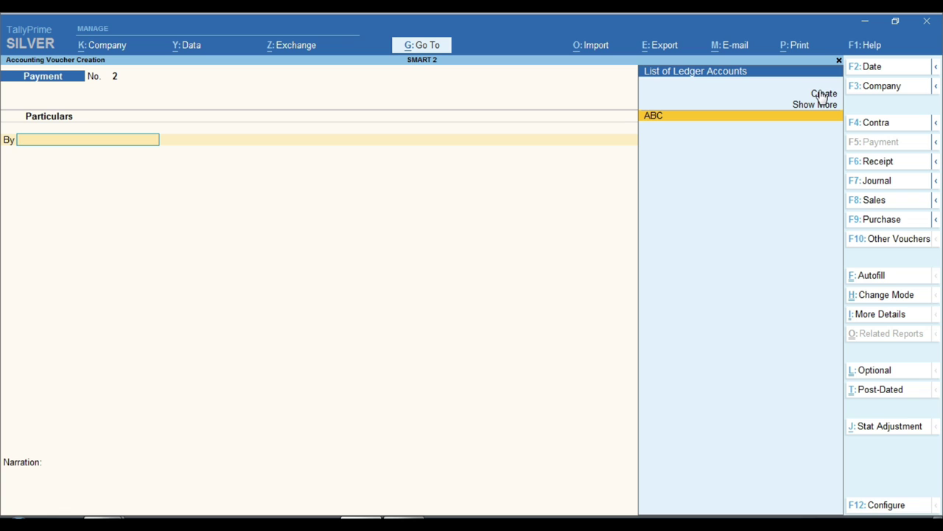
- Record Receipt No. 1 crediting ABC 1.00 and debiting Cash 1.00, and save it
key(F6)
key(Return)
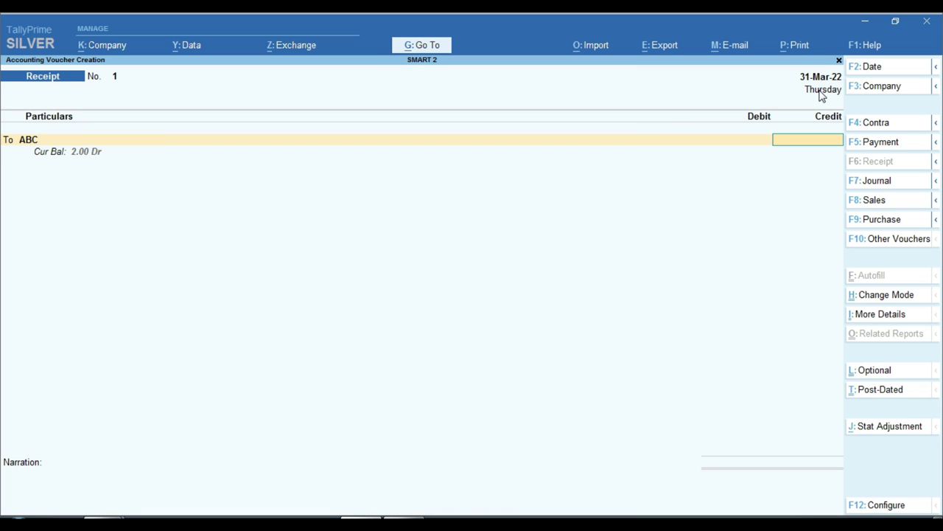
key(Return)
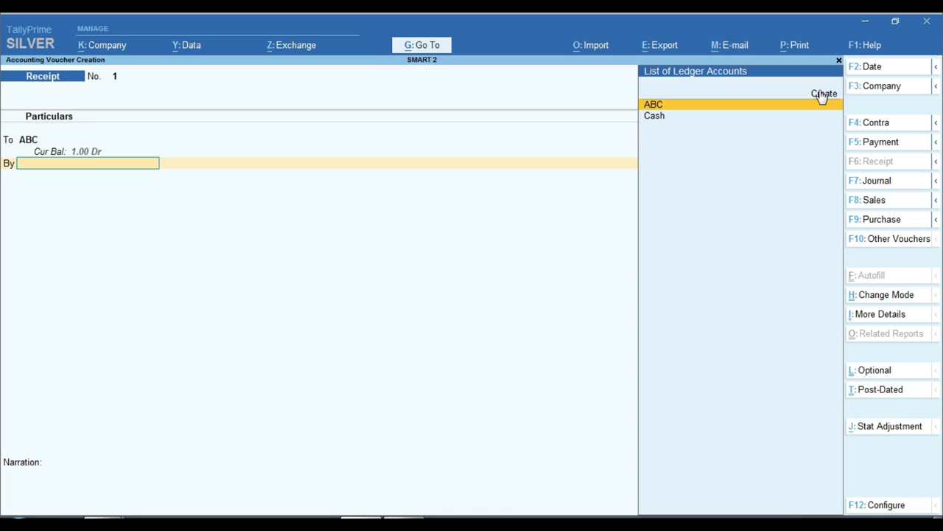
text(ca)
key(Return)
key(Return)
key(Return)
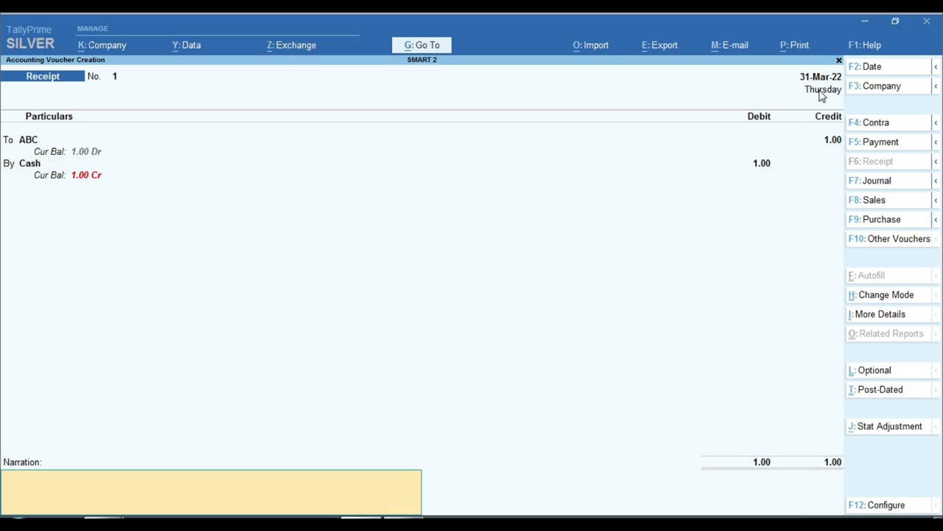
key(Return)
key(Return)
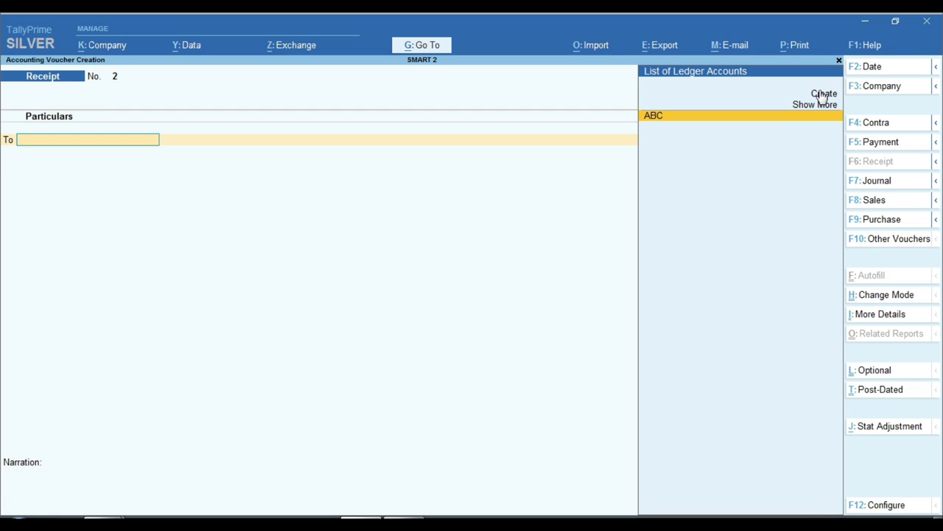
- View the Day Book for 1-Apr-21 to 31-Mar-22 listing both ABC vouchers, then close it
key(Escape)
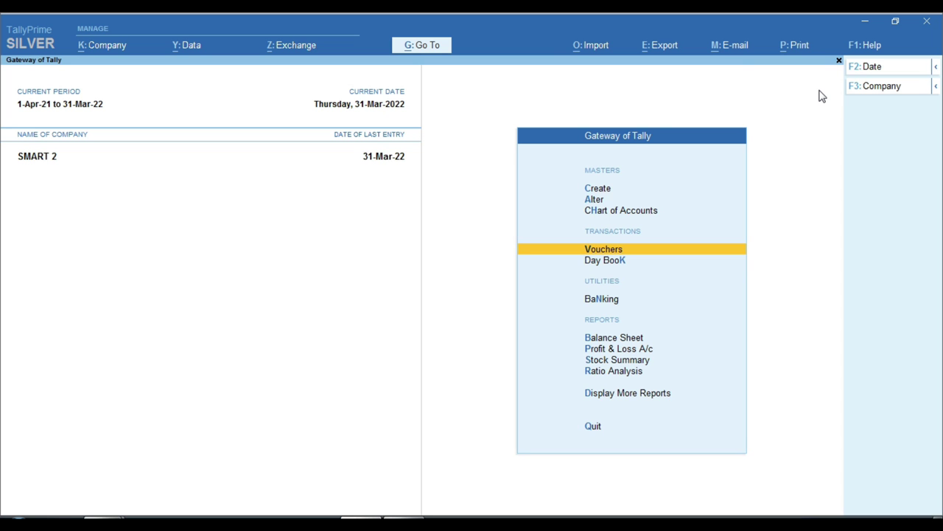
key(d)
key(d)
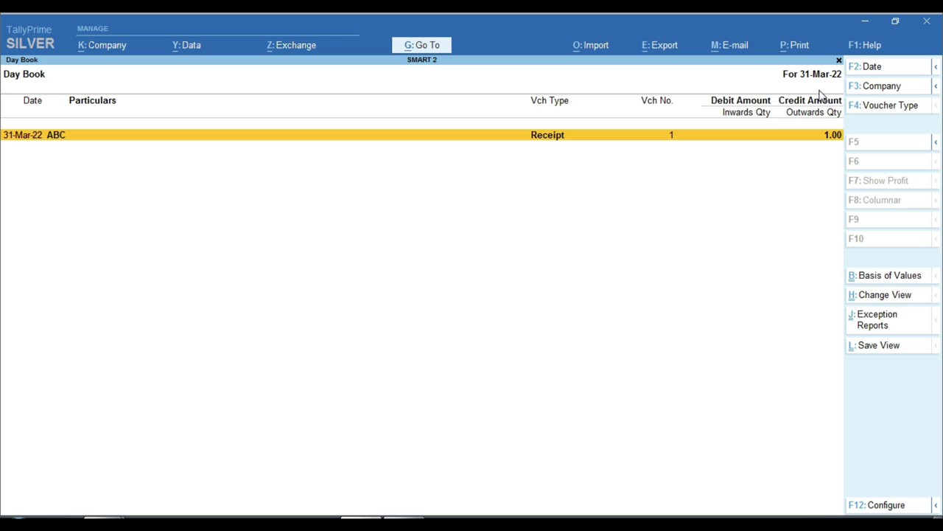
key(F2)
key(Return)
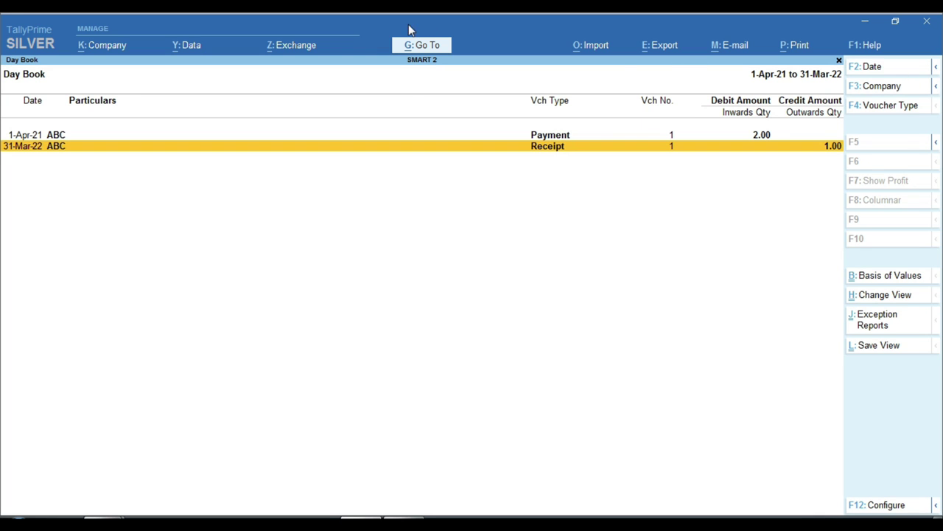
key(ctrl)
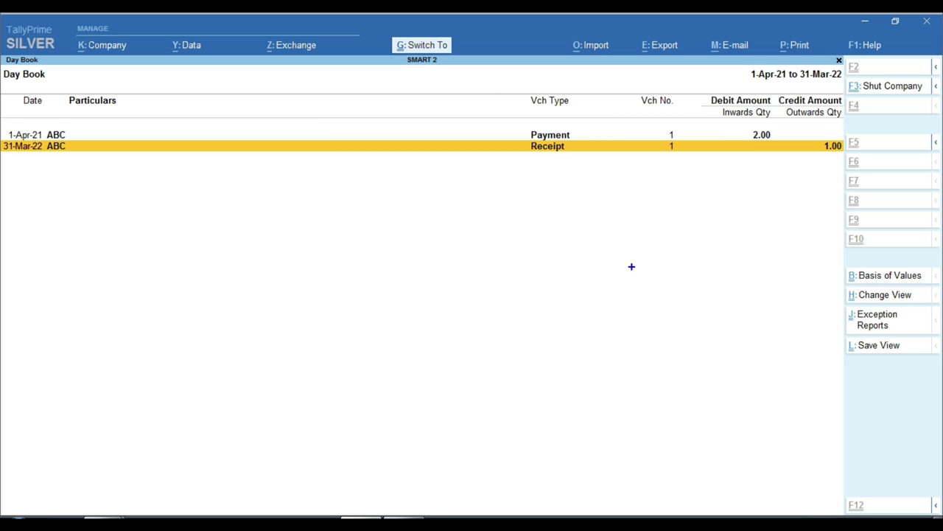
key(Escape)
key(Escape)
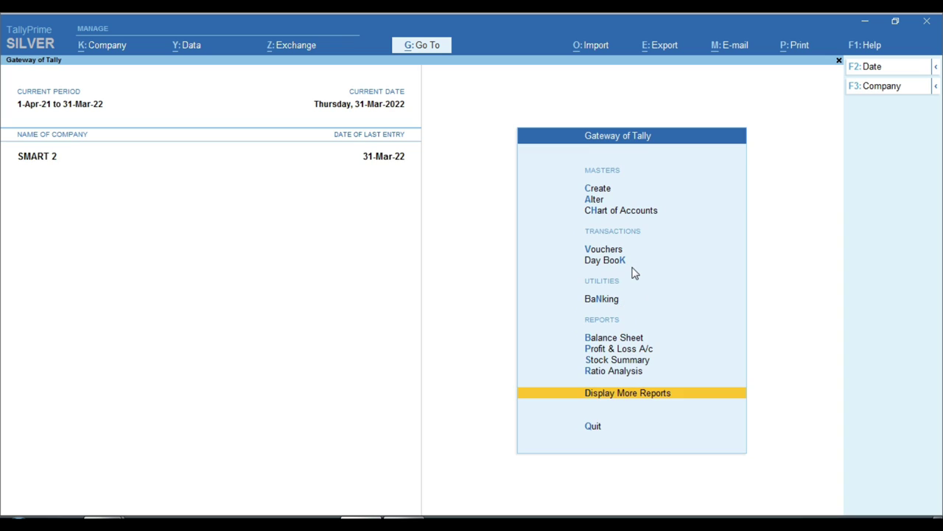
key(Escape)
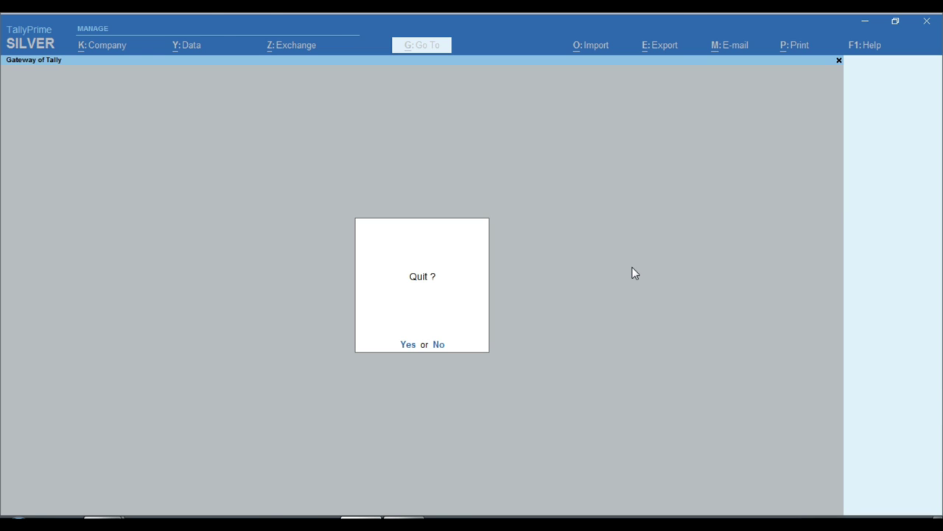
- Confirm quitting TallyPrime and bring the C:\data Explorer window with folders 10000 and 10001 forward
key(y)
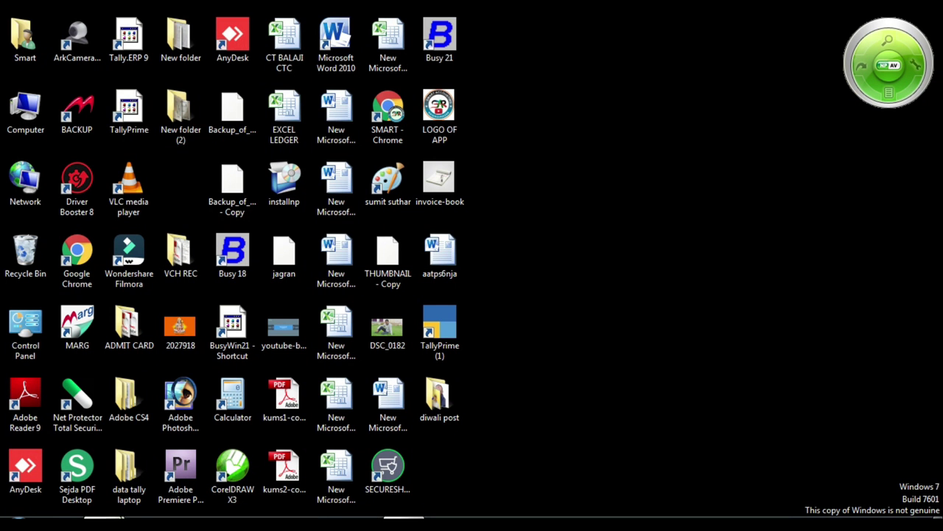
mouse_move(105, 518)
click(90, 464)
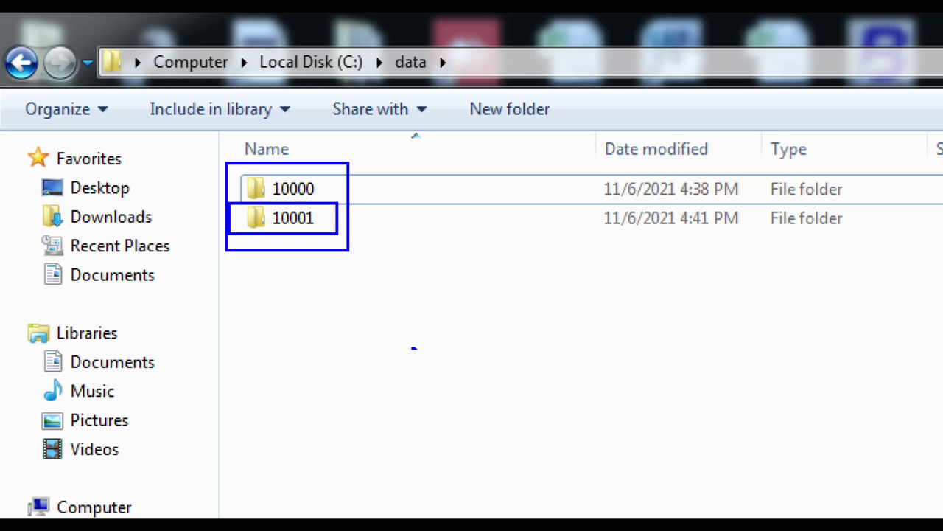
key(Down)
- Open folder 10001 and inspect its company files, including Company.900 at 4 KB
key(Up)
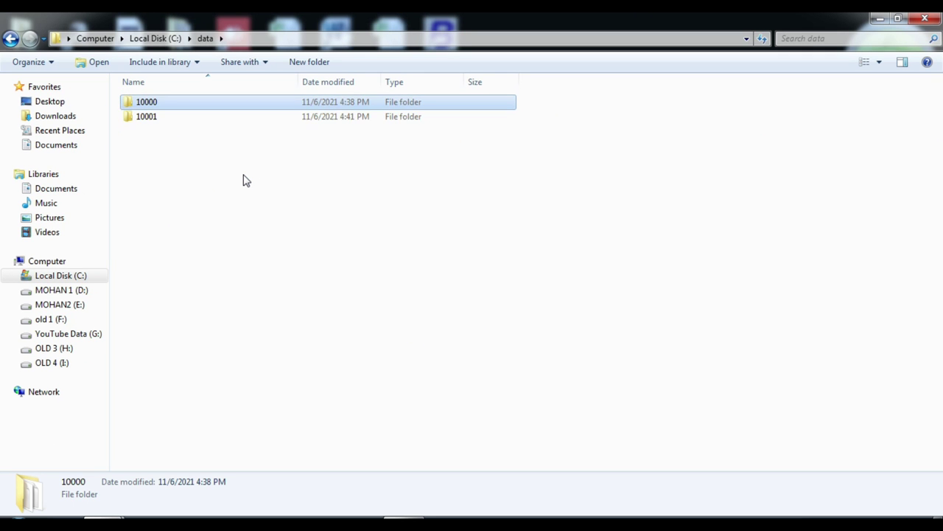
key(Down)
key(Return)
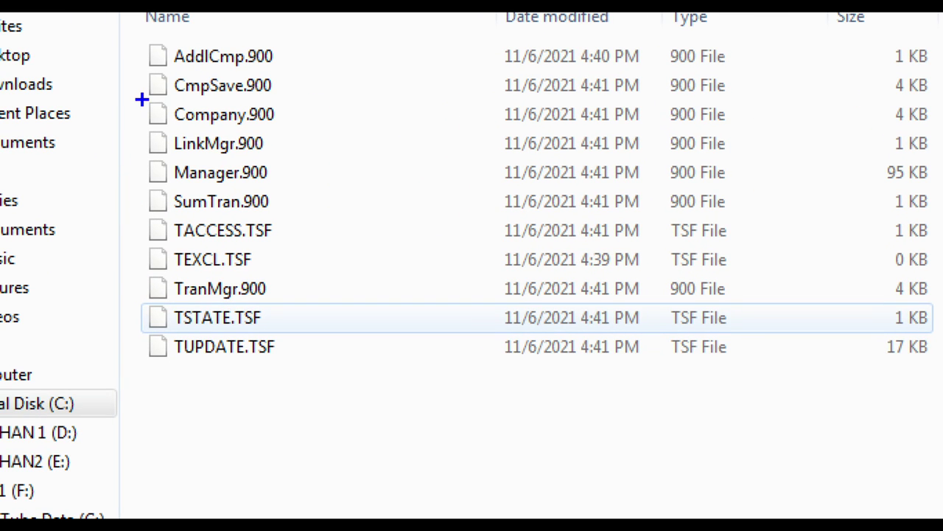
drag(156, 100, 121, 123)
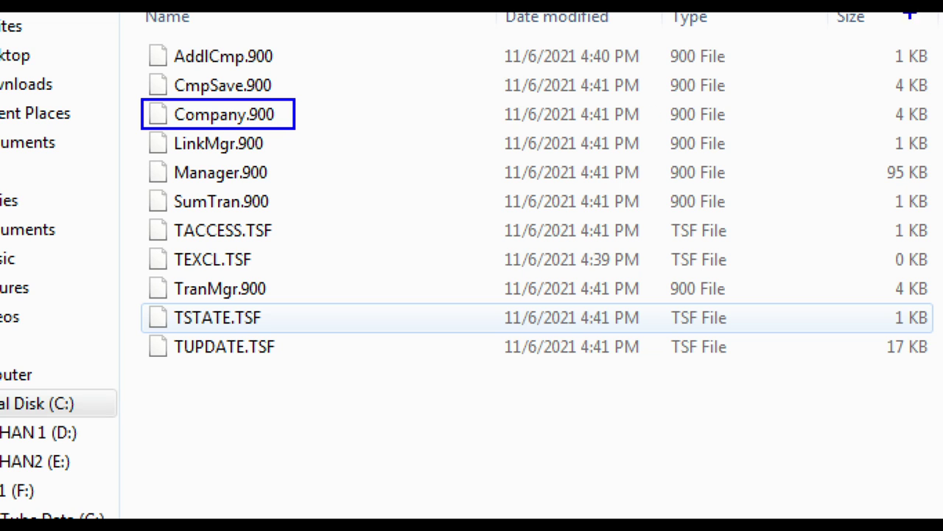
drag(887, 100, 909, 119)
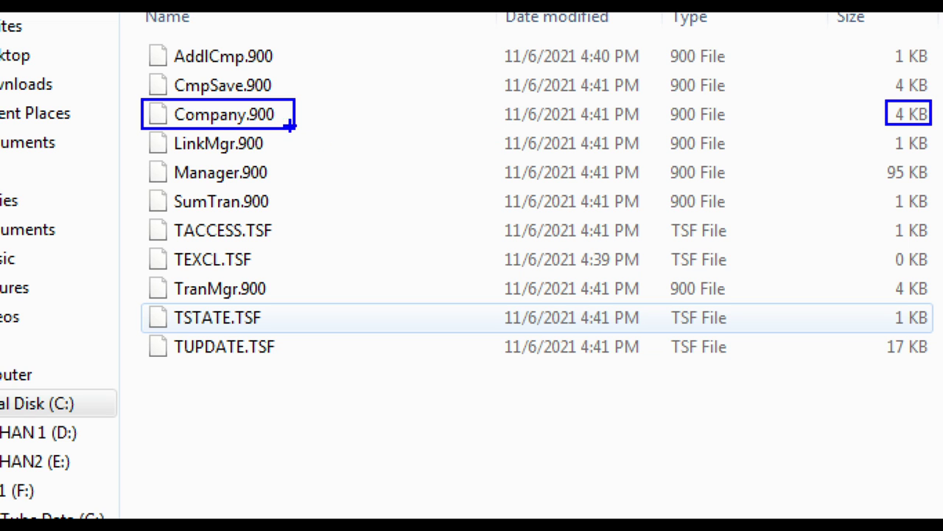
key(Escape)
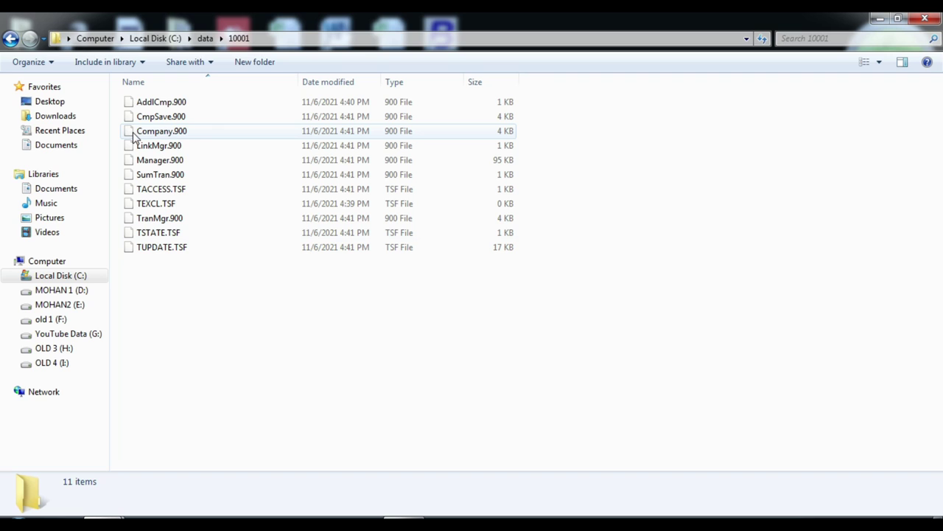
- Copy Company.900 from folder 10001 and paste it into folder 10000, replacing the existing file
right_click(132, 136)
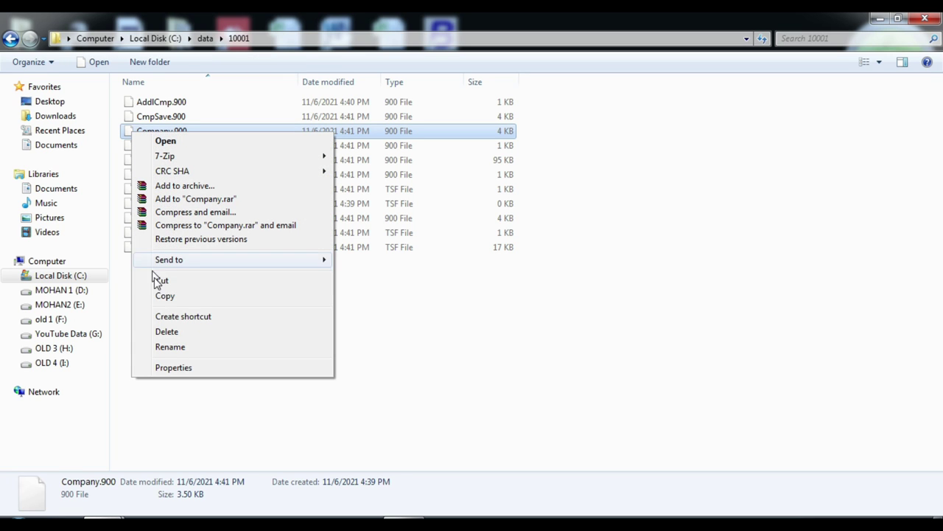
click(170, 296)
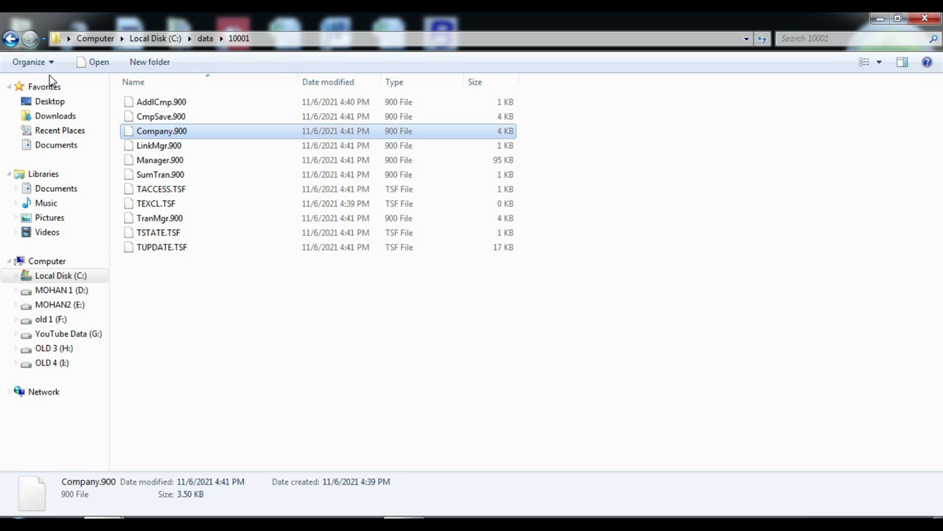
click(10, 38)
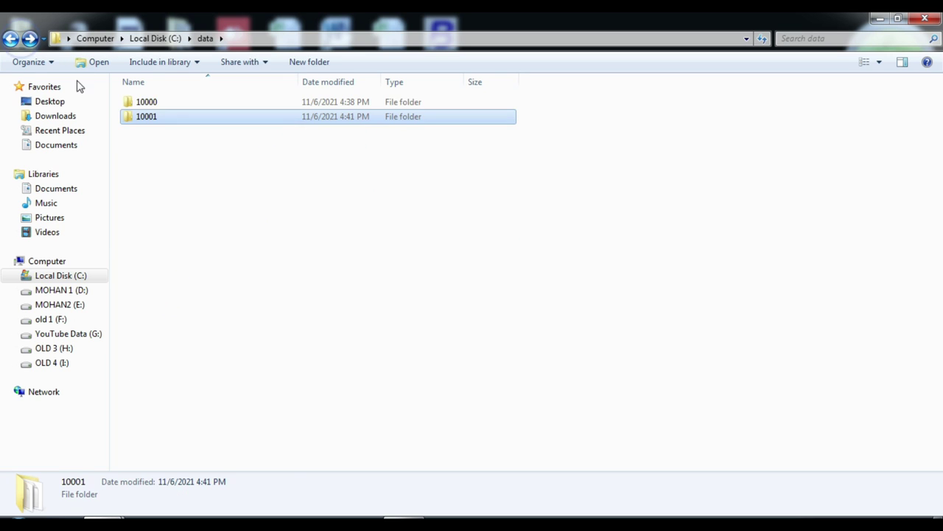
click(132, 103)
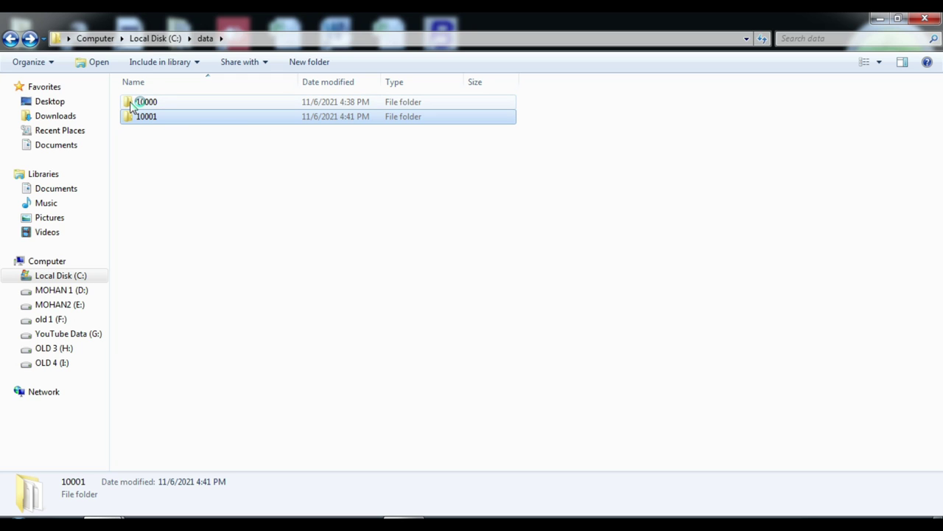
double_click(133, 103)
right_click(289, 344)
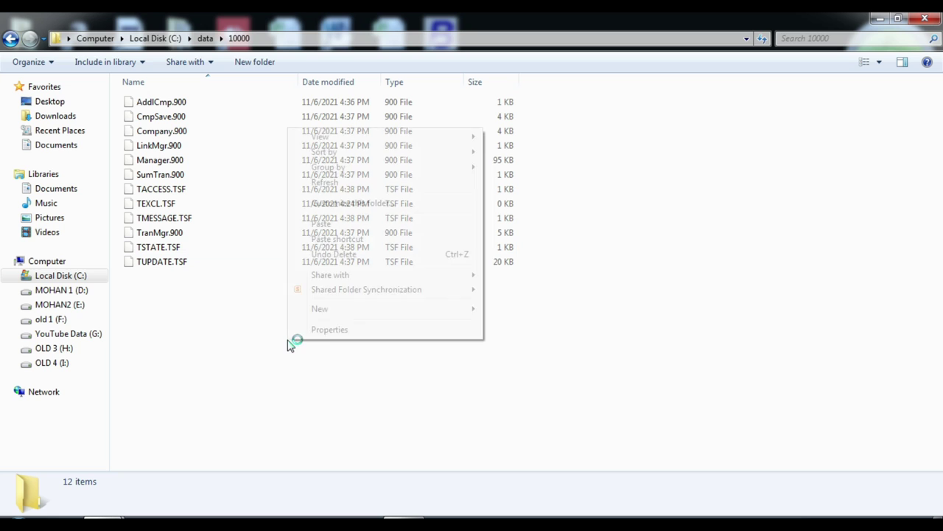
click(327, 225)
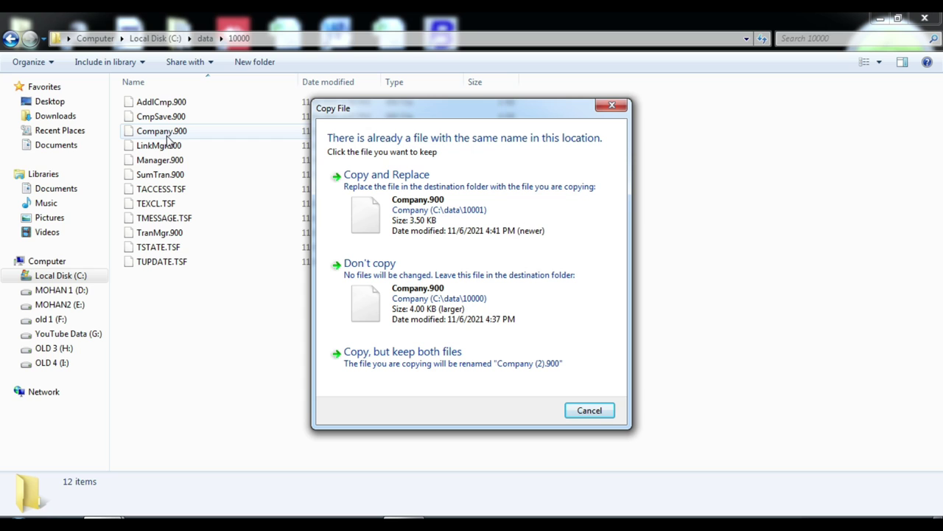
click(438, 200)
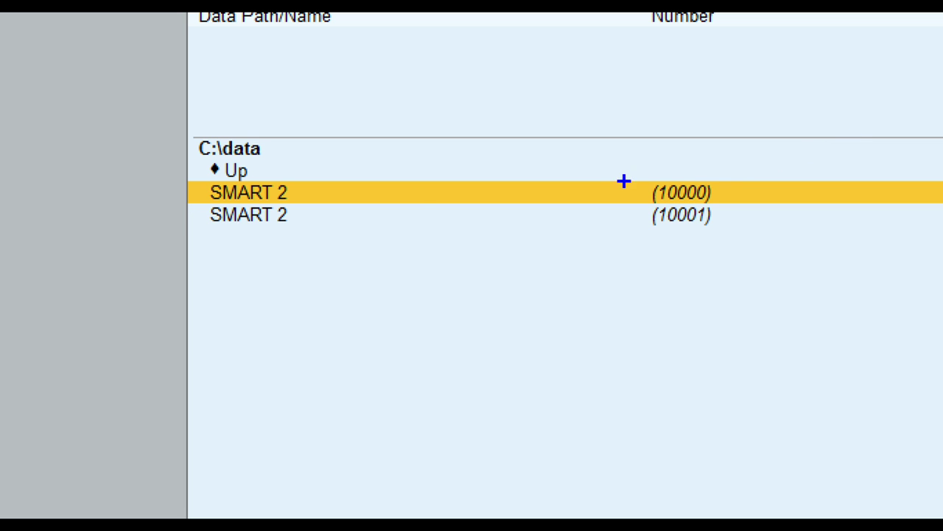
- Load the SMART 2 company numbered 10000 from the Select Company list
drag(638, 160, 682, 202)
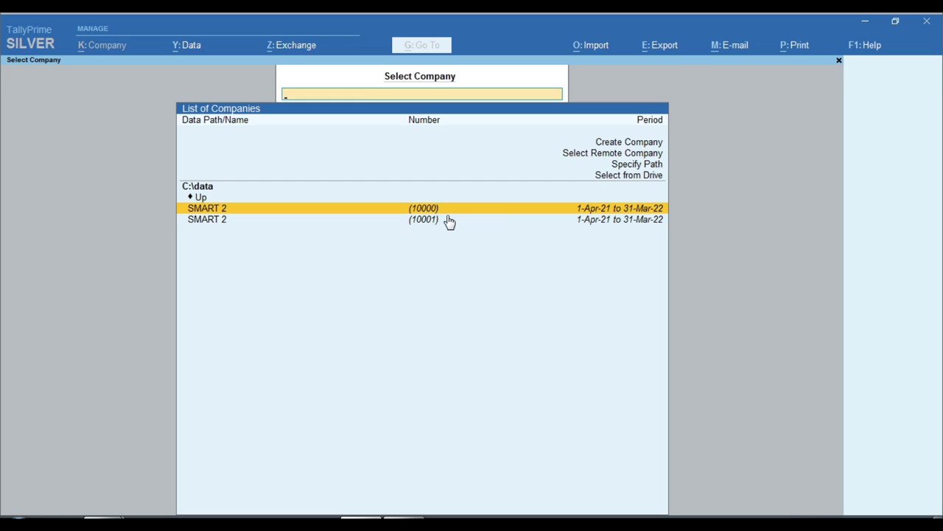
click(446, 213)
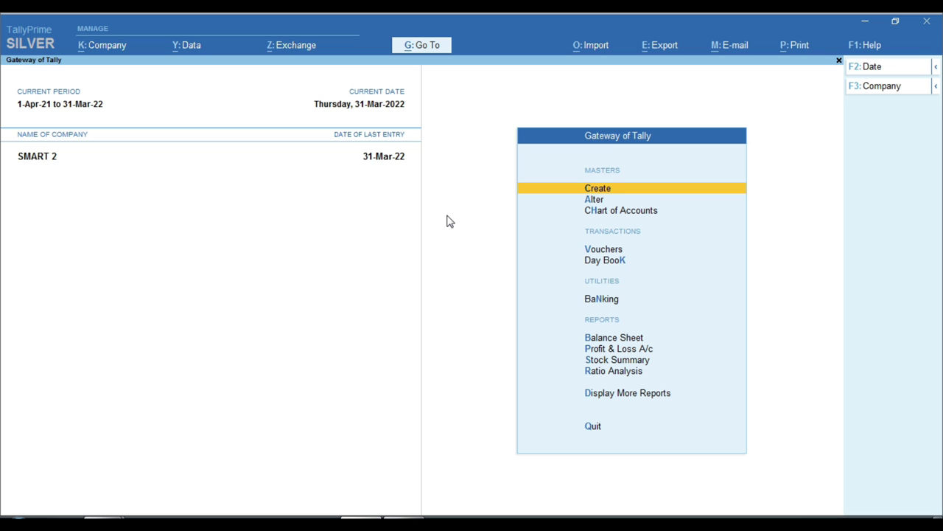
- Open the Day Book and widen it to 1-Apr-21 to 31-Mar-22, showing RAM's three vouchers
key(Down)
key(Down)
key(Down)
key(Down)
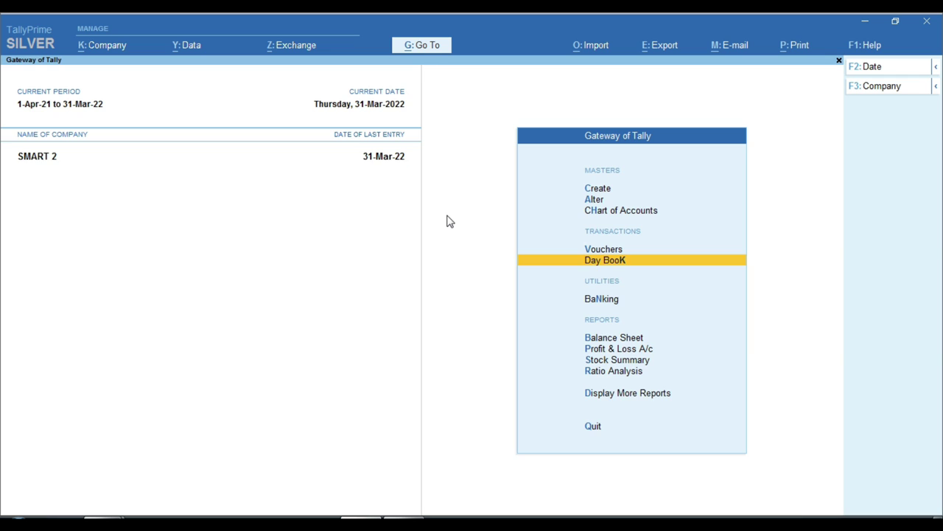
key(Return)
key(F2)
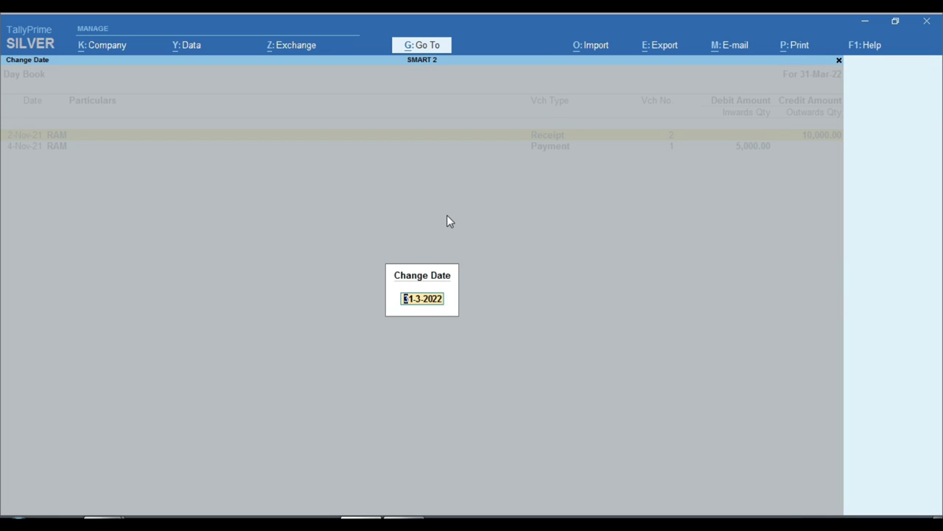
key(BackSpace)
key(Return)
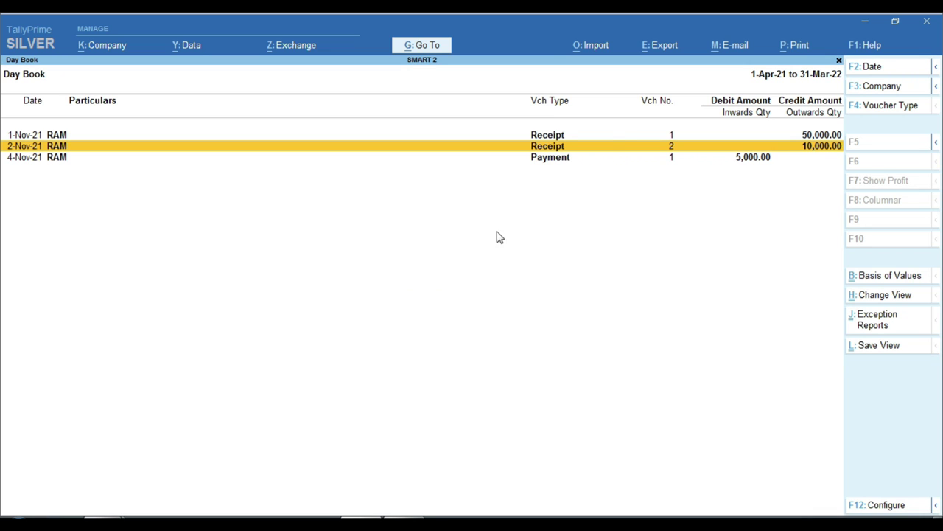
key(ctrl)
key(ctrl)
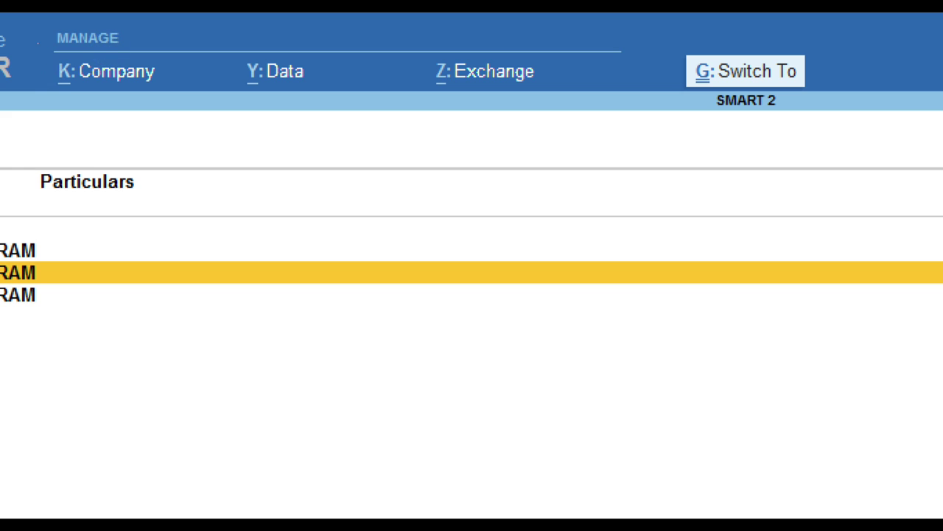
- Close the Day Book and return to the Gateway of Tally
drag(37, 45, 189, 95)
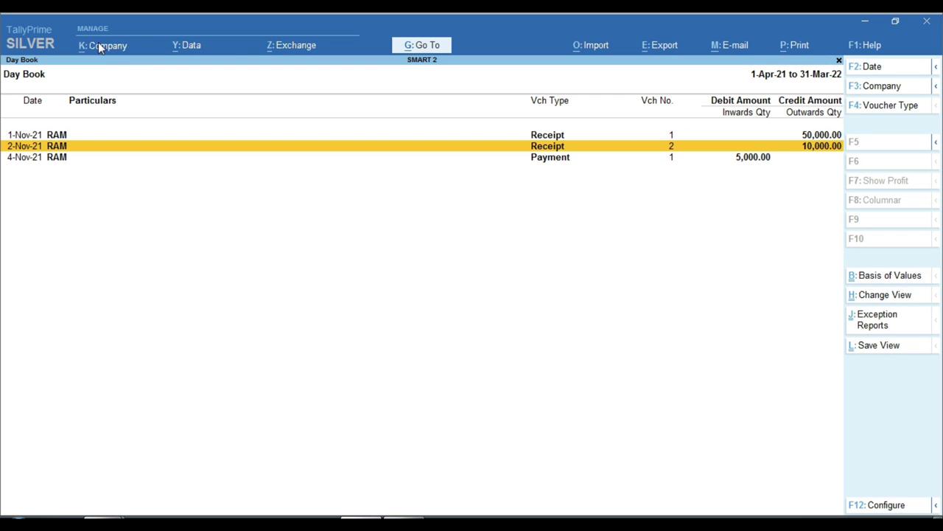
click(101, 44)
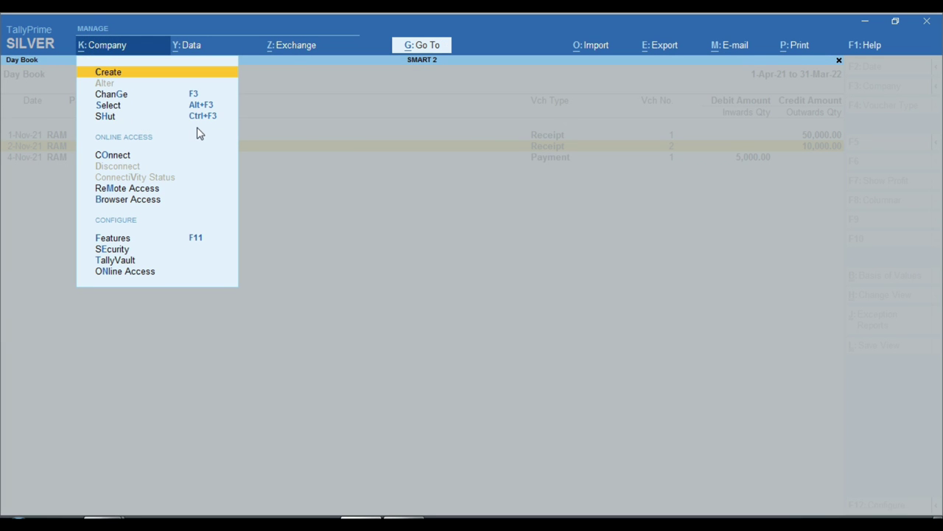
key(Escape)
key(Escape)
- Alter the company name from SMART 2 to SMART 1 and accept the form
click(109, 47)
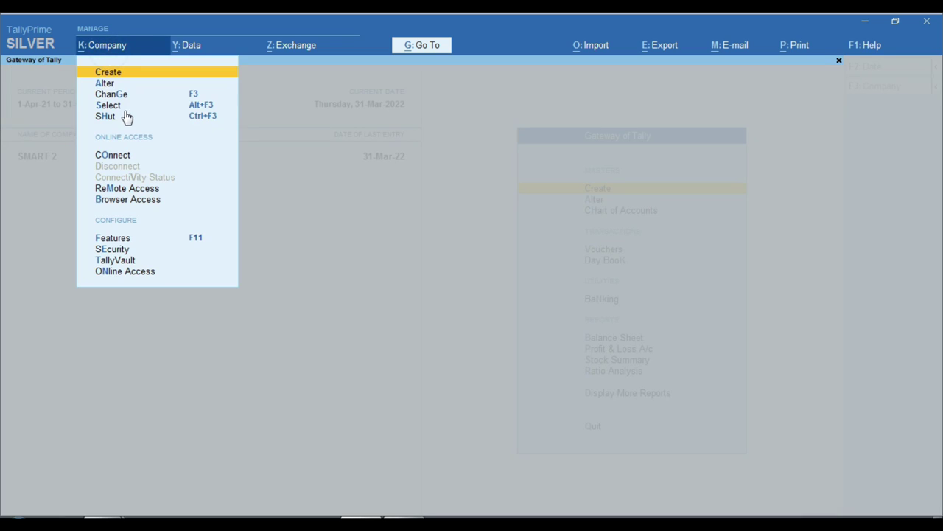
click(114, 83)
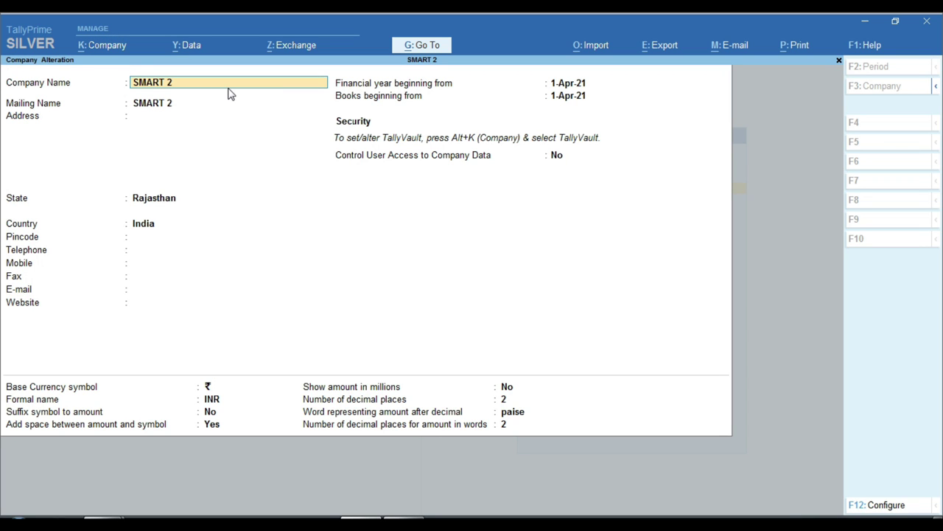
key(BackSpace)
text(1)
key(Return)
key(Return)
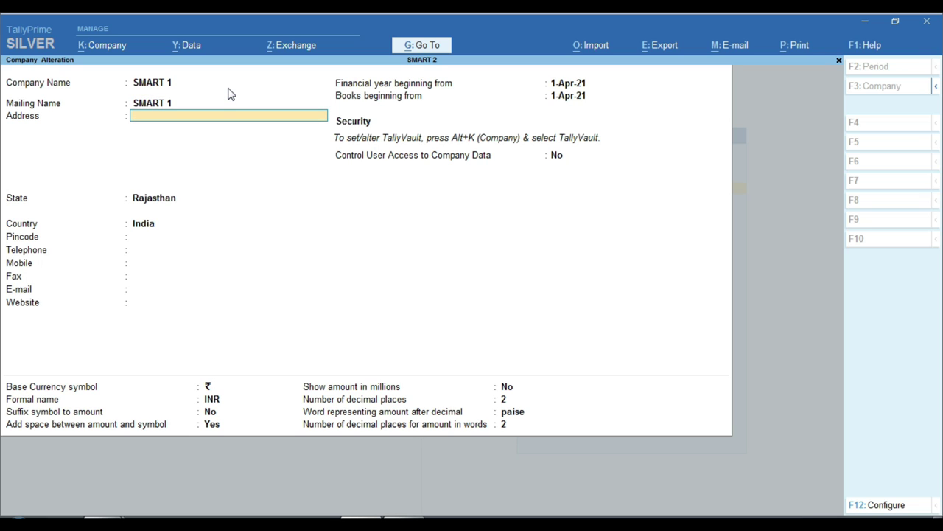
key(Return)
key(Return)
key(Return)
key(Return)
key(Return)
key(Return)
key(Return)
key(Return)
key(Return)
key(Return)
key(Return)
key(Return)
key(Return)
key(Return)
key(Return)
key(Return)
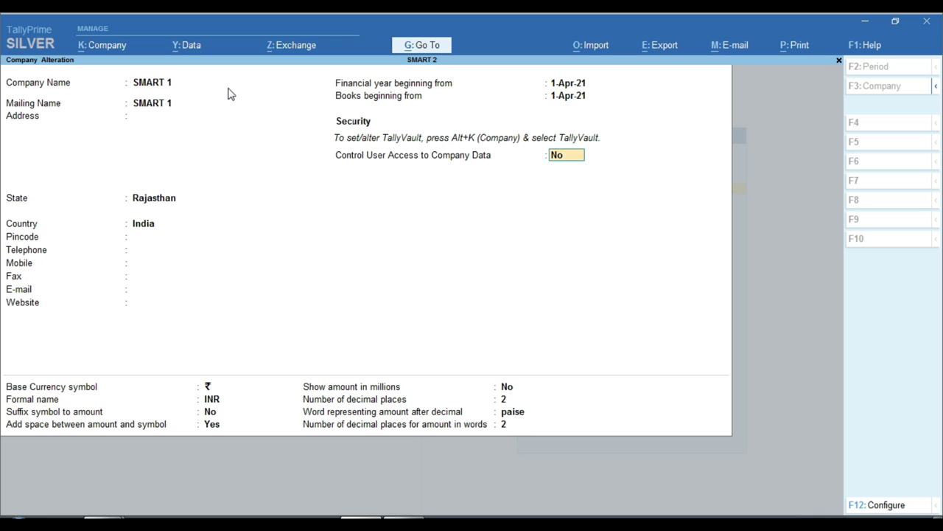
key(Return)
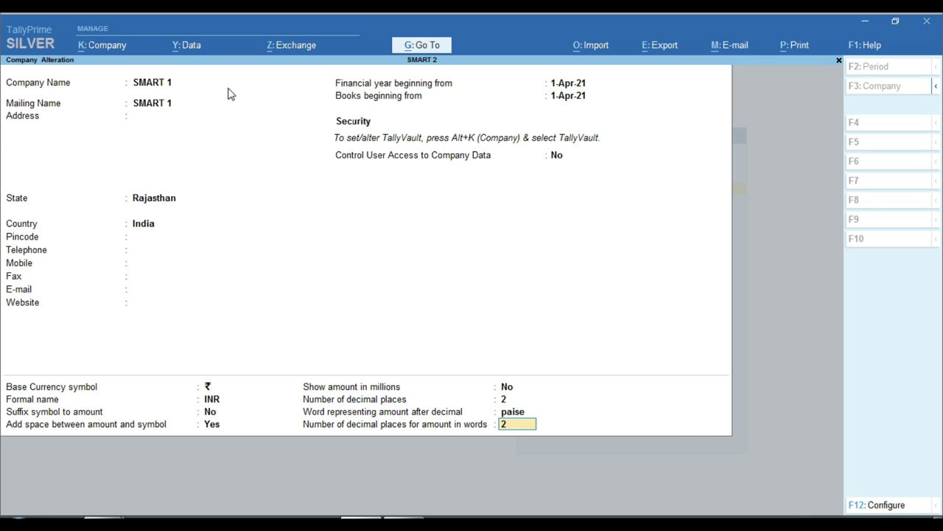
key(Return)
key(Return)
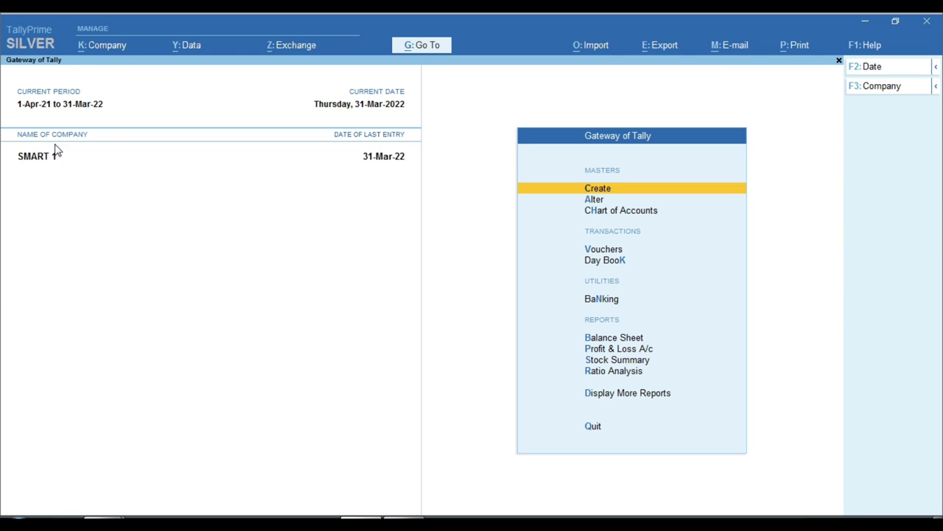
- Select SMART 1 from the company list showing SMART 1 and SMART 2
click(115, 45)
click(107, 105)
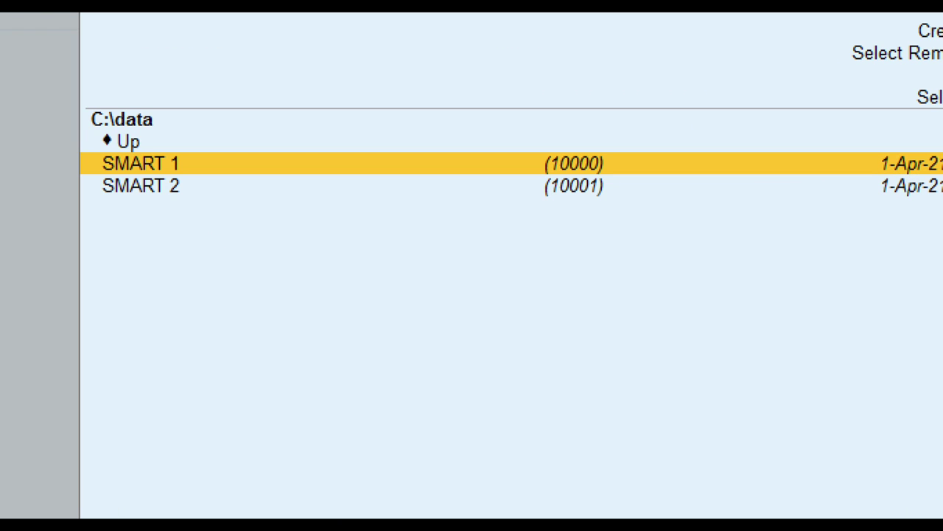
click(273, 252)
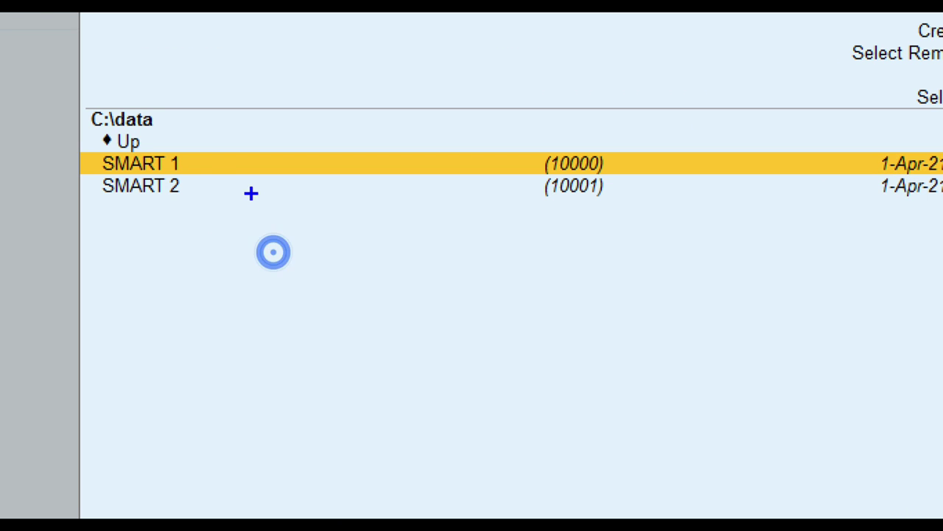
click(396, 194)
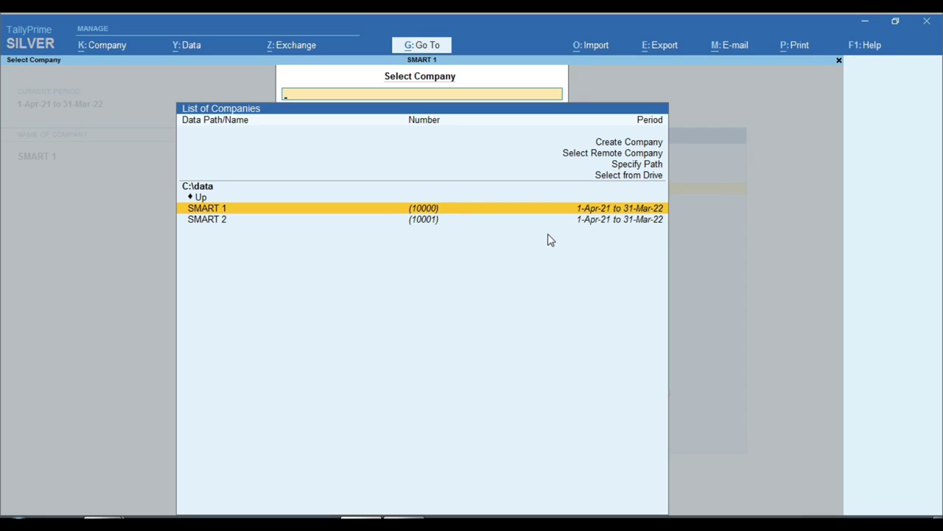
key(Return)
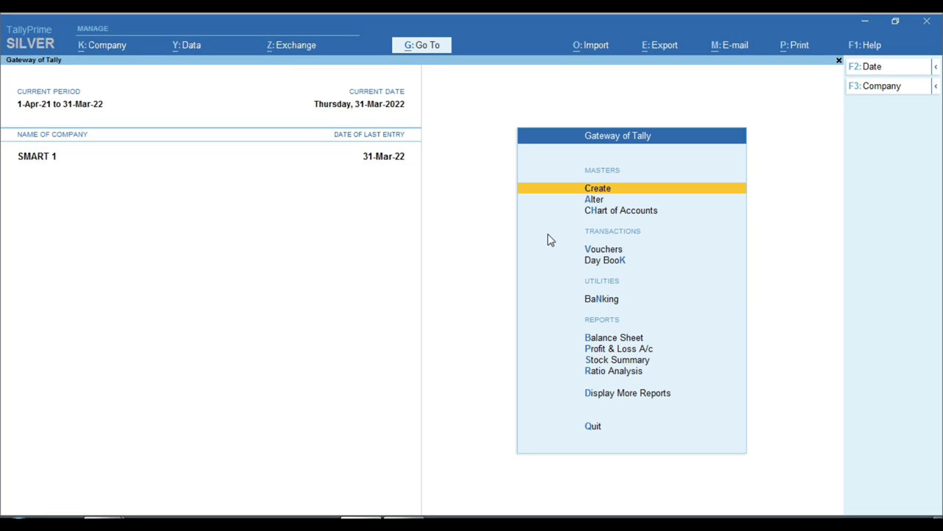
- Show SMART 1's Day Book for the whole period with the 50,000, 10,000 and 5,000 RAM vouchers
key(d)
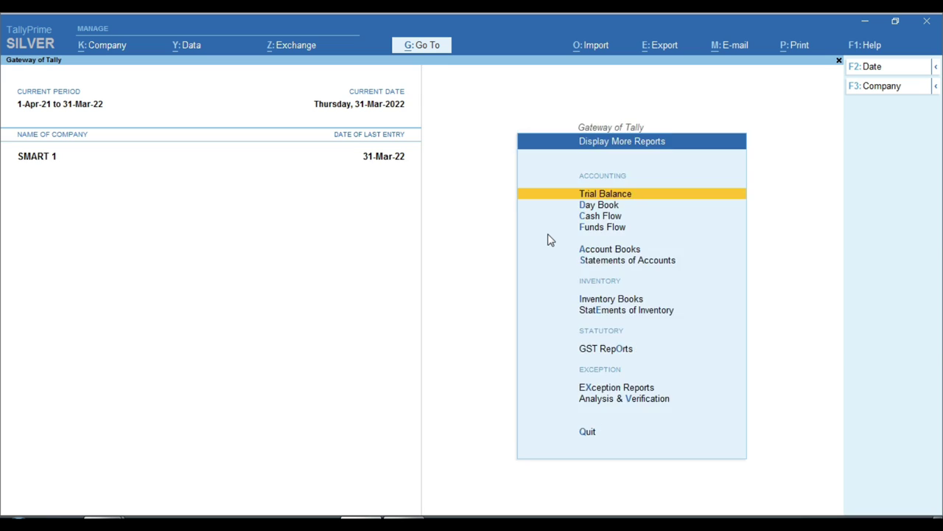
key(d)
key(alt+F2)
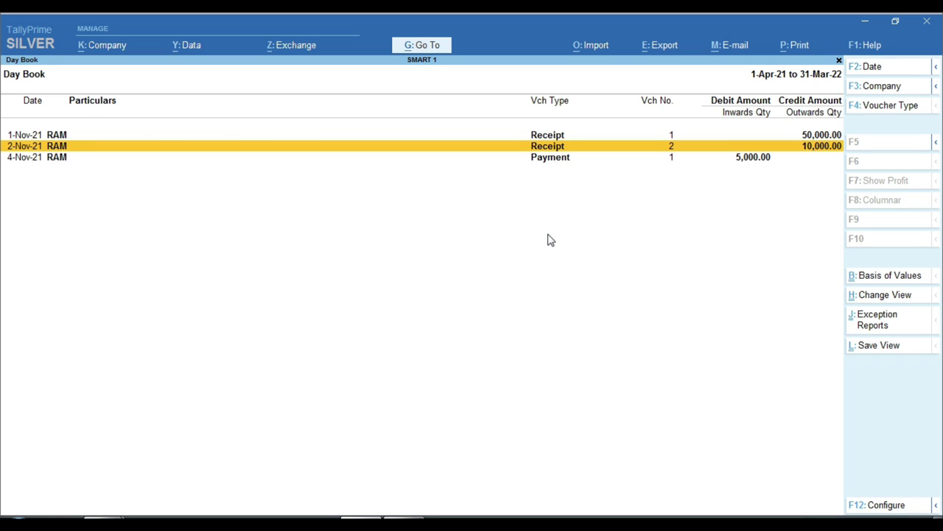